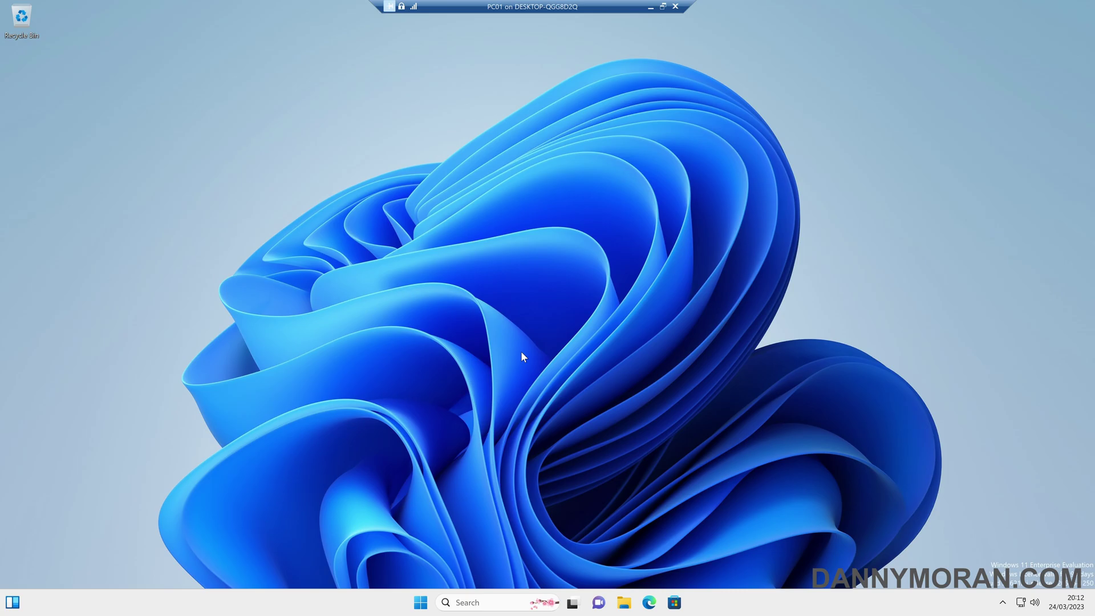
- Launch Windows Settings from Start and go to Apps > Optional features
{"action": "left_click", "coordinate": [420, 602]}
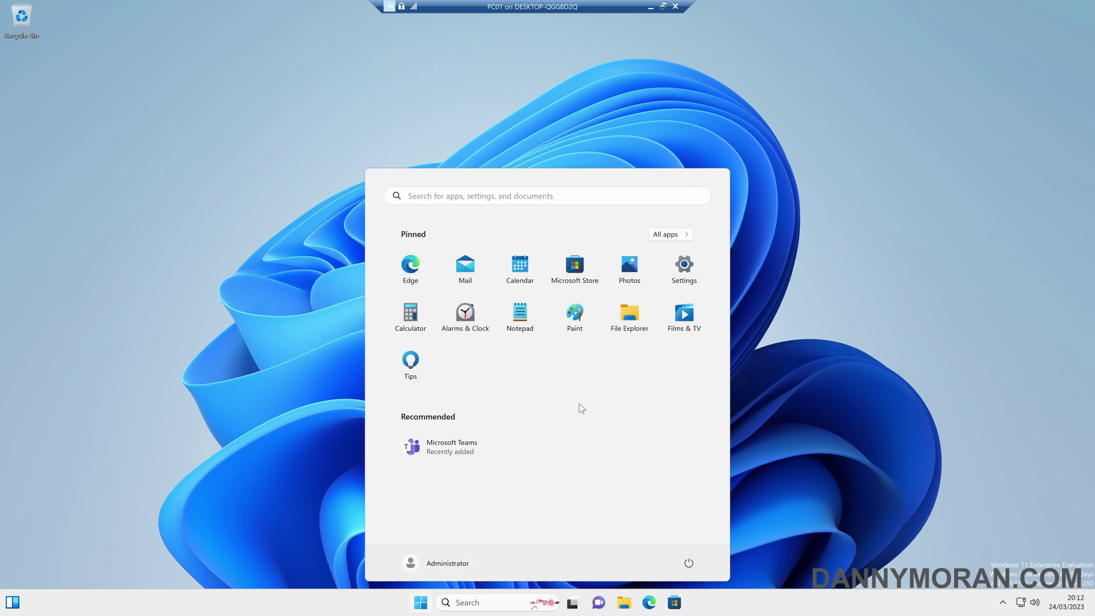
{"action": "type", "text": "settings"}
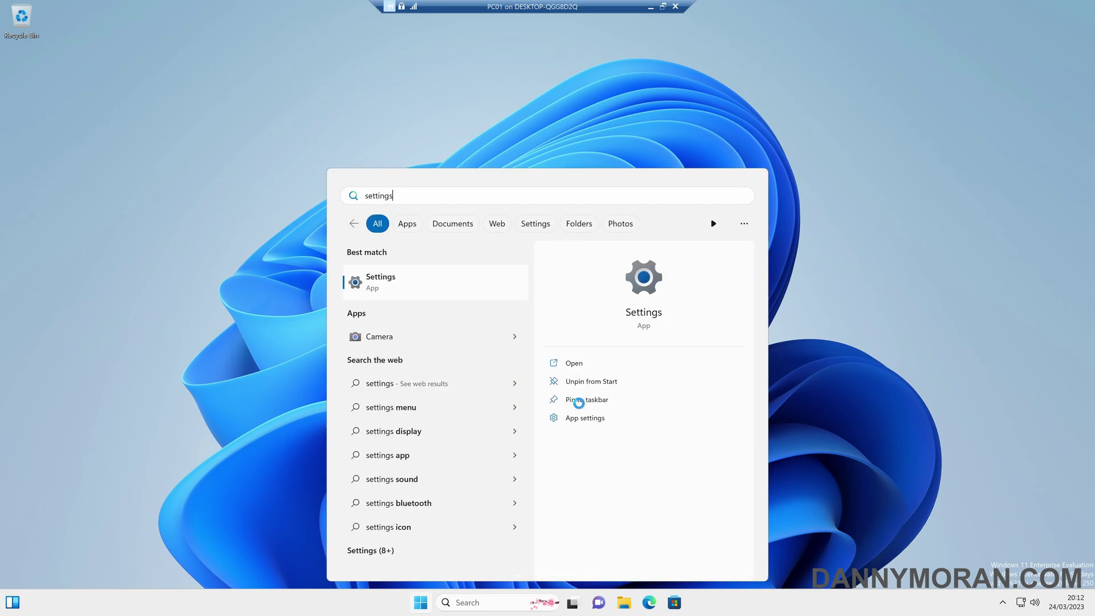
{"action": "key", "text": "Return"}
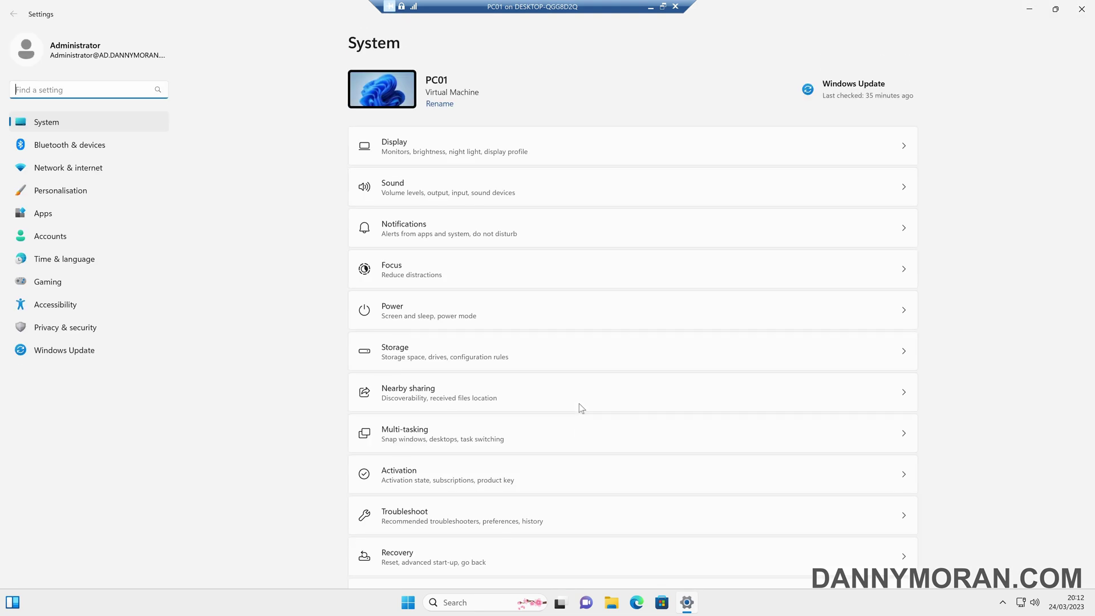
{"action": "left_click", "coordinate": [62, 217]}
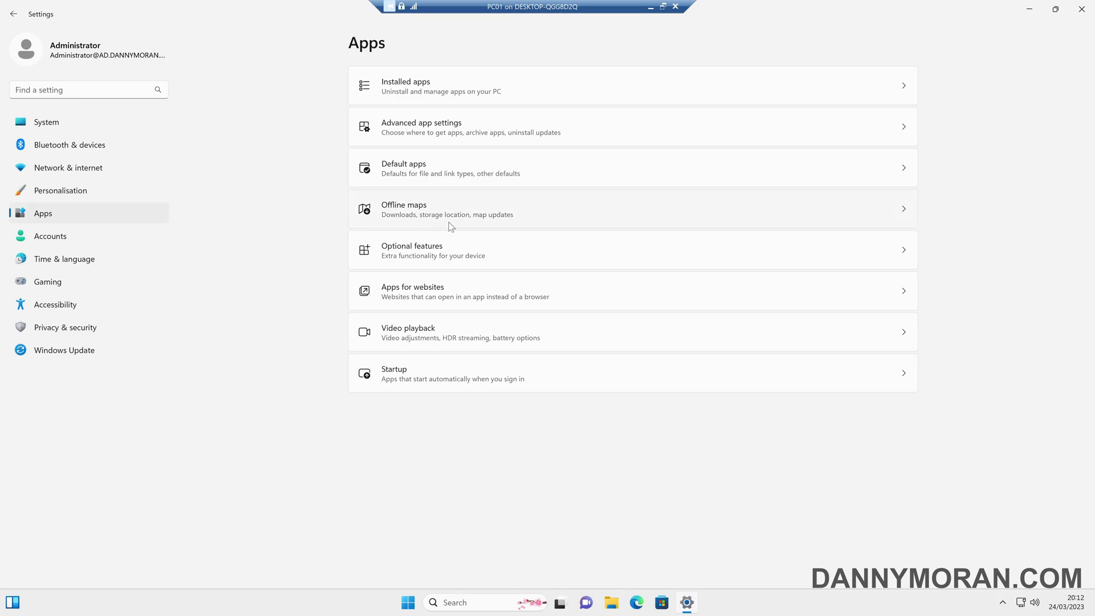
{"action": "left_click", "coordinate": [453, 253]}
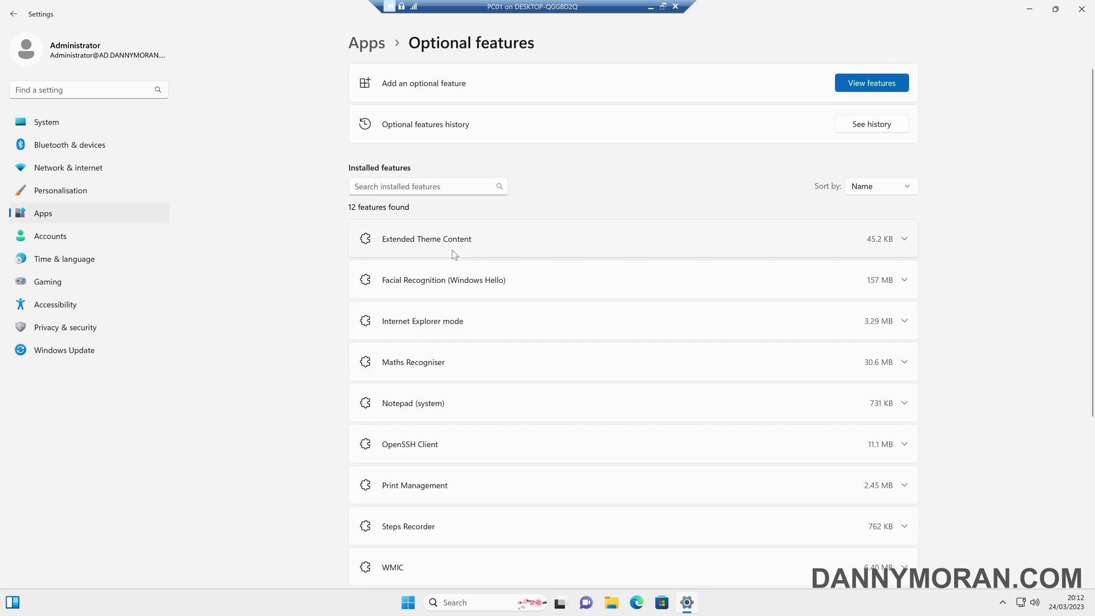
- Search available optional features for 'rsat' and tick the Active Directory Domain Services tools
{"action": "left_click", "coordinate": [883, 88]}
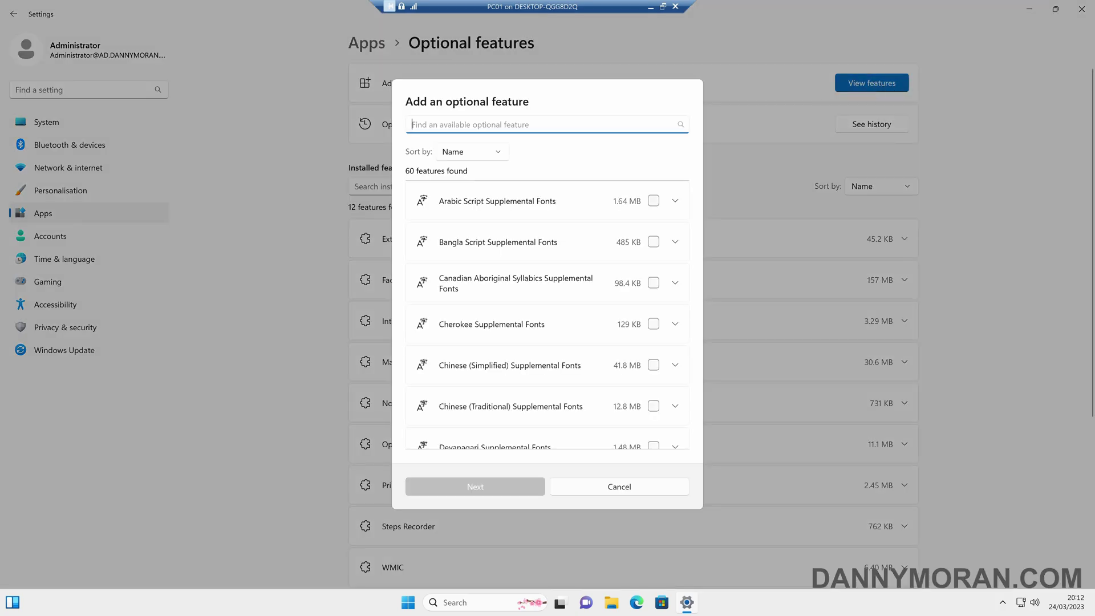
{"action": "type", "text": "rsat"}
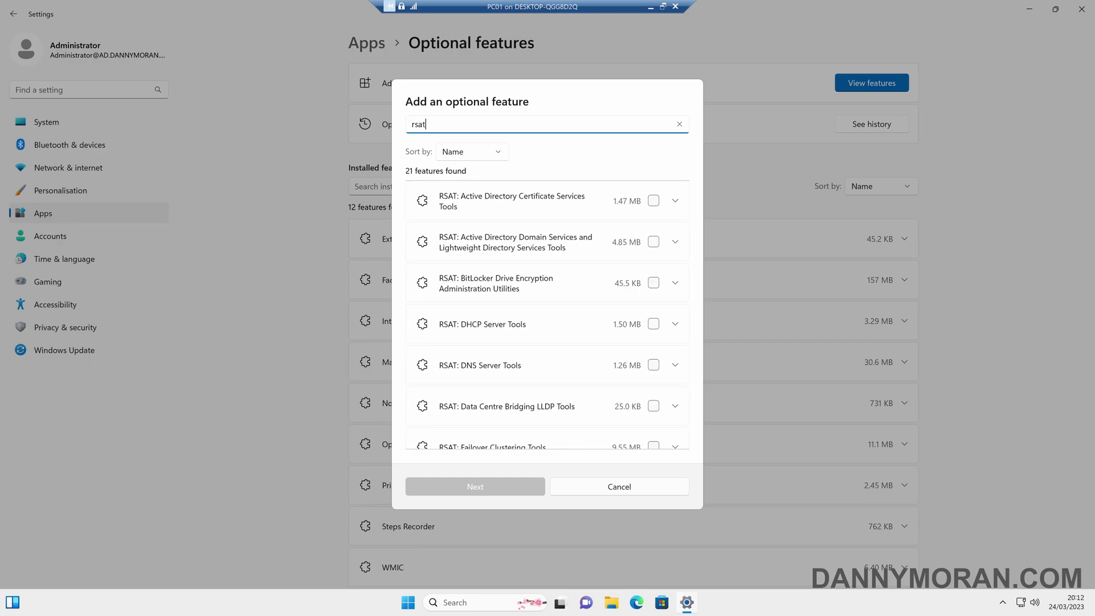
{"action": "scroll", "coordinate": [522, 203], "scroll_direction": "down", "scroll_amount": 3}
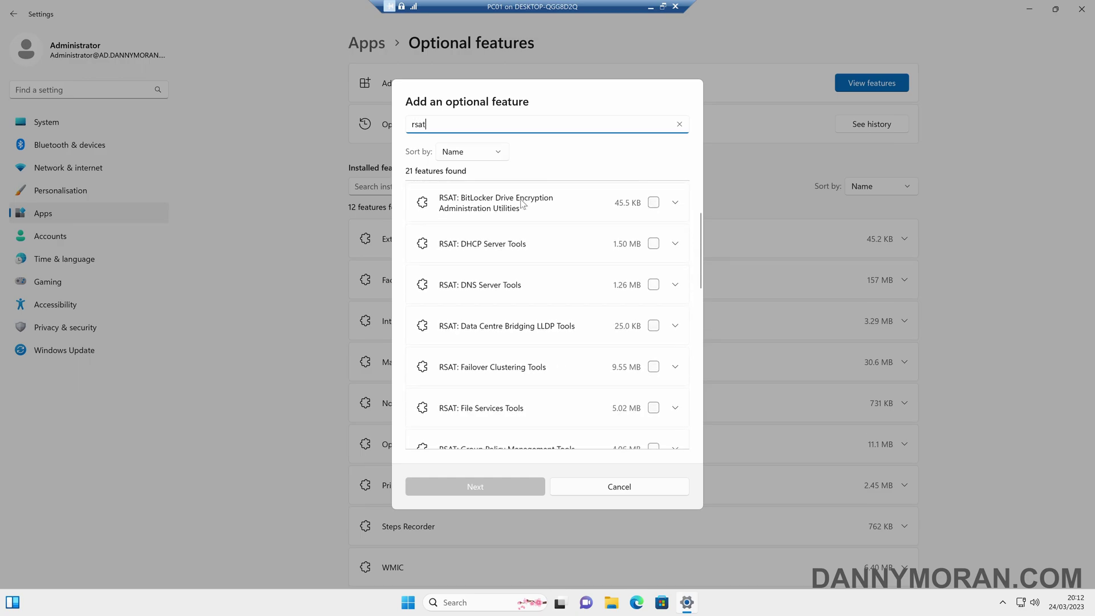
{"action": "scroll", "coordinate": [547, 285], "scroll_direction": "down", "scroll_amount": 3}
{"action": "scroll", "coordinate": [545, 286], "scroll_direction": "up", "scroll_amount": 5}
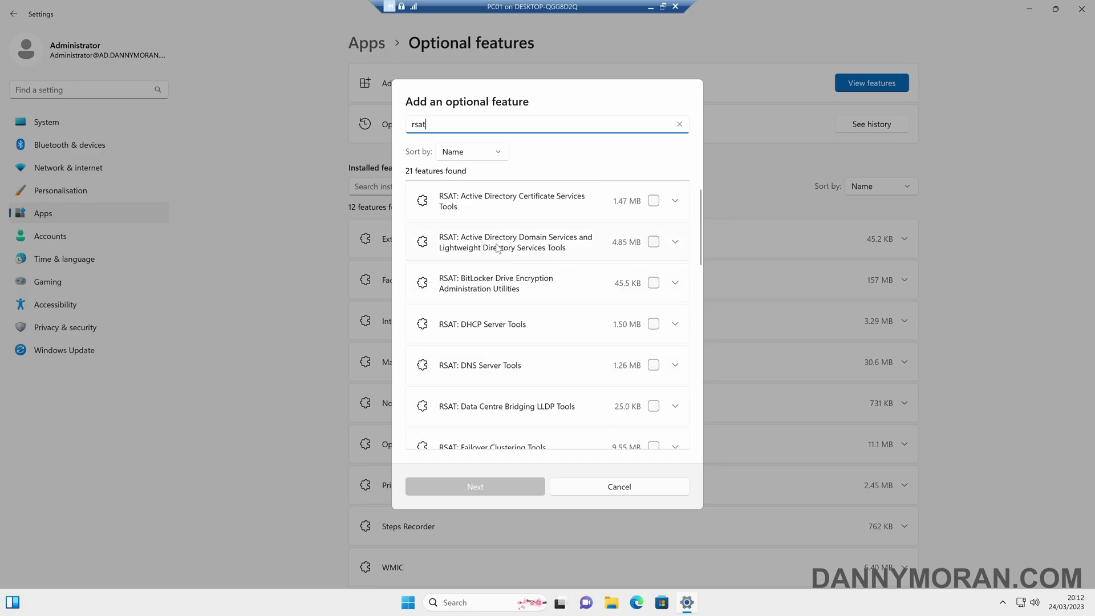
{"action": "left_click", "coordinate": [499, 249]}
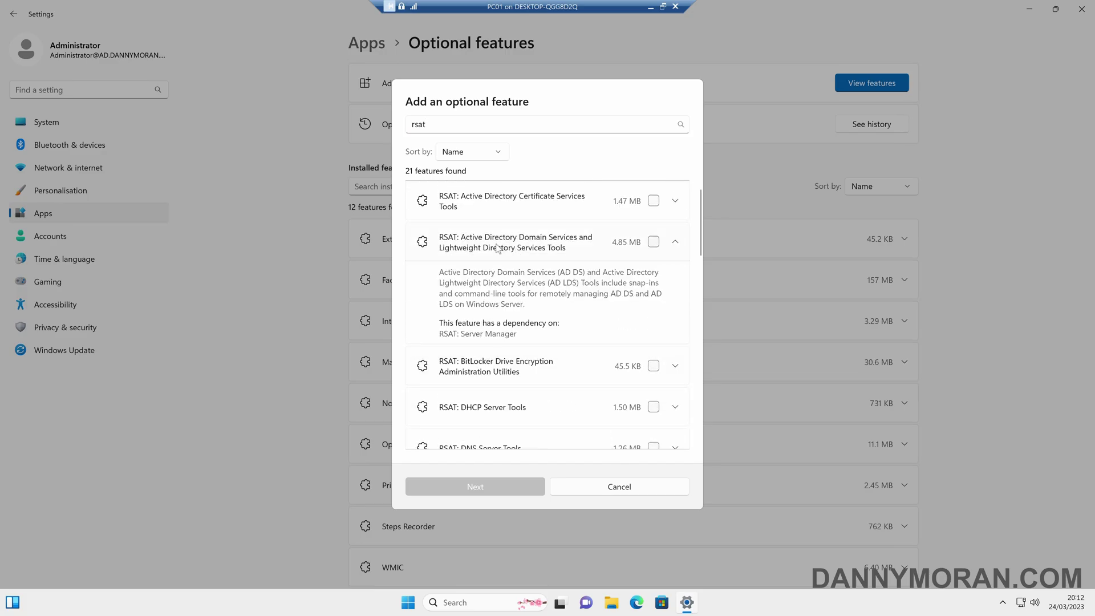
{"action": "left_click", "coordinate": [653, 241]}
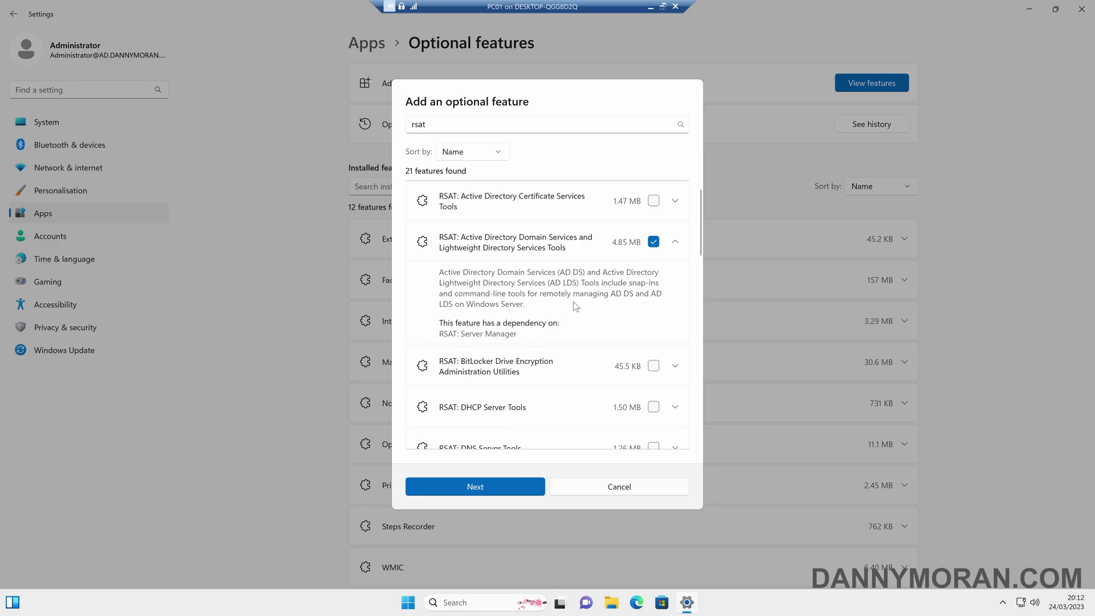
- Review and install the RSAT Active Directory Domain Services and LDS Tools feature
{"action": "left_click", "coordinate": [497, 492]}
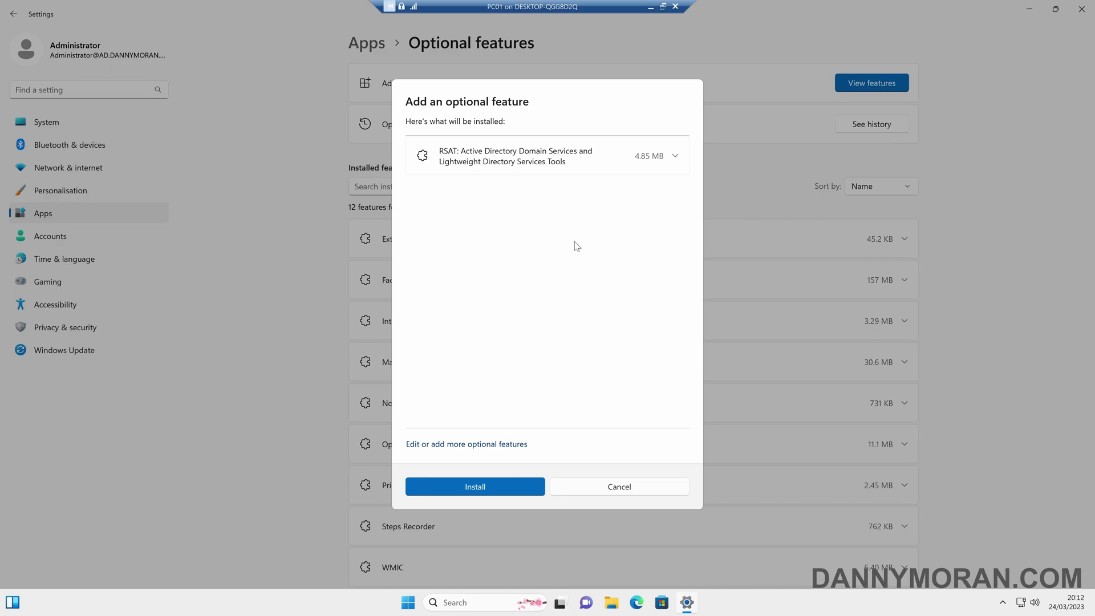
{"action": "left_click", "coordinate": [503, 491]}
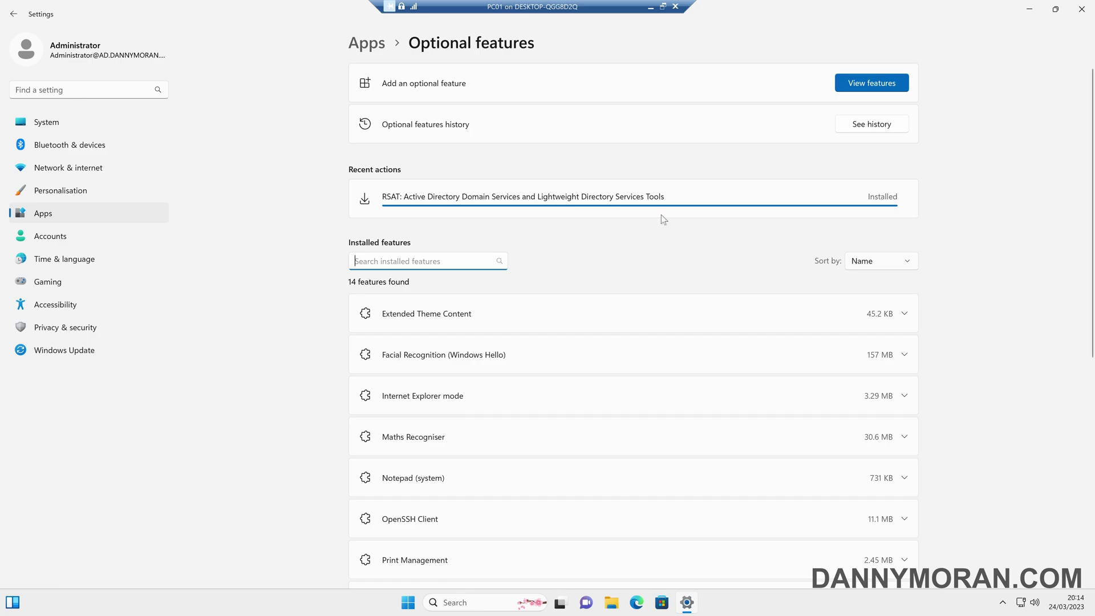
- Minimise Settings and browse the Start menu's All apps list
{"action": "left_click", "coordinate": [1030, 12]}
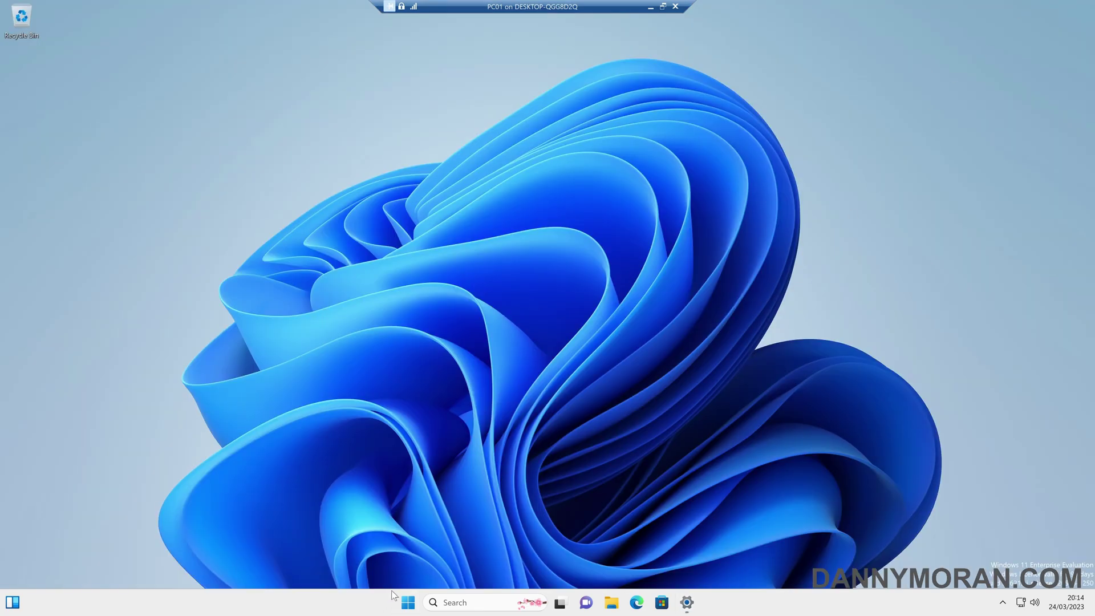
{"action": "left_click", "coordinate": [407, 602]}
{"action": "left_click", "coordinate": [668, 234]}
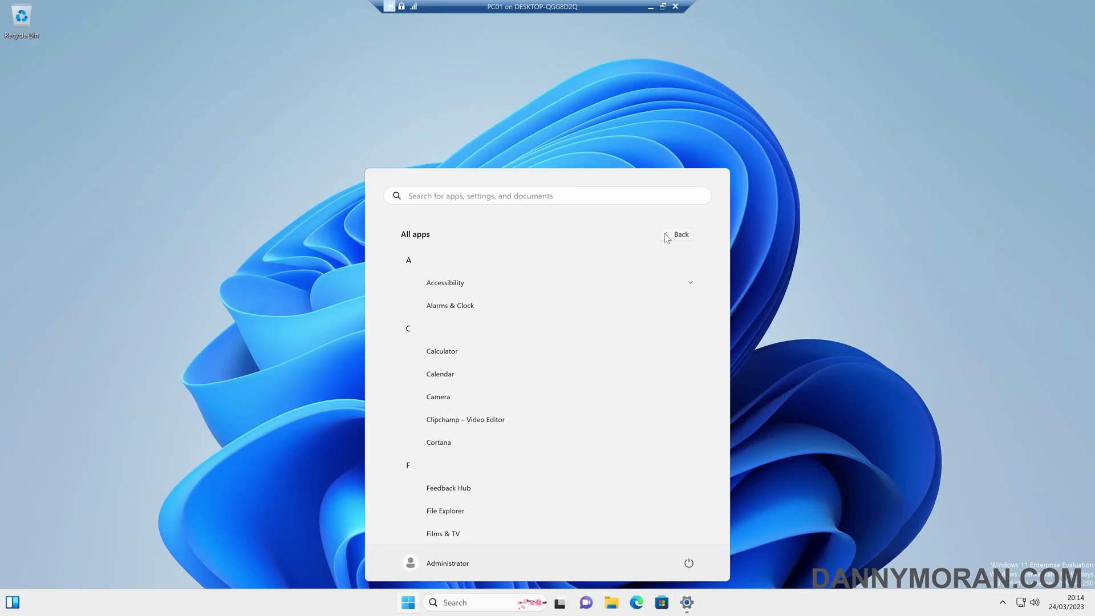
{"action": "scroll", "coordinate": [523, 342], "scroll_direction": "down", "scroll_amount": 3}
{"action": "scroll", "coordinate": [524, 352], "scroll_direction": "down", "scroll_amount": 6}
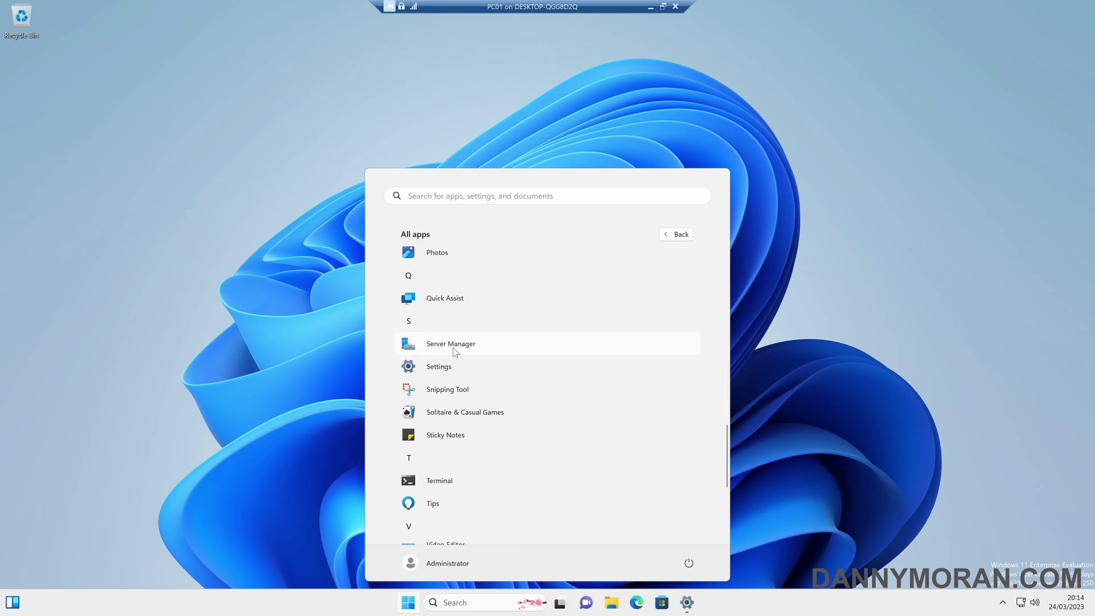
- Launch Server Manager via Start search and tick 'Don't show this message again'
{"action": "key", "text": "super"}
{"action": "key", "text": "super"}
{"action": "type", "text": "se"}
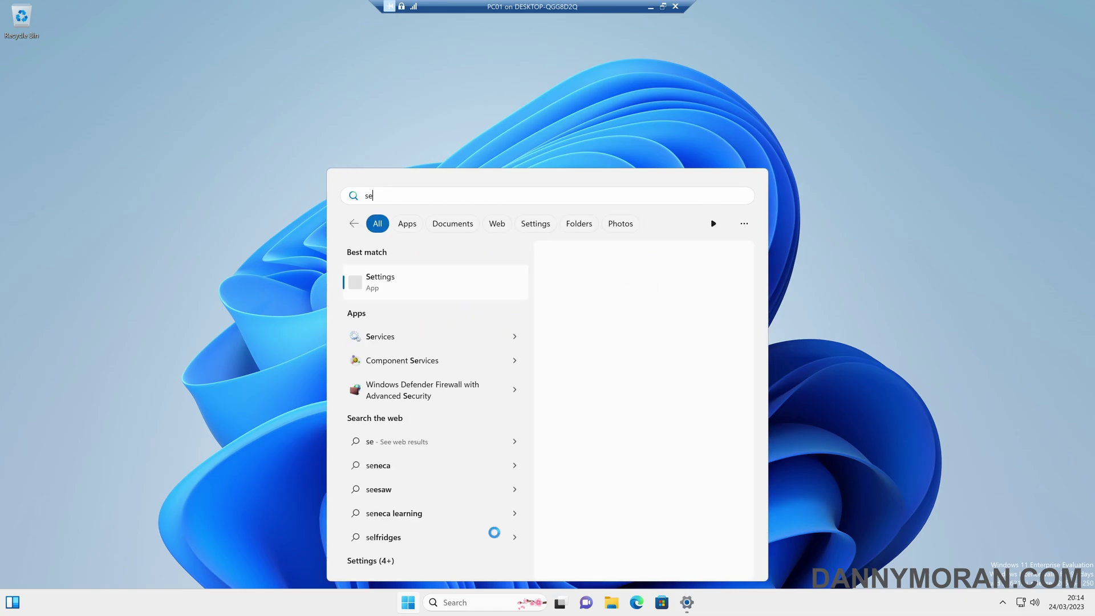
{"action": "type", "text": "rver mana"}
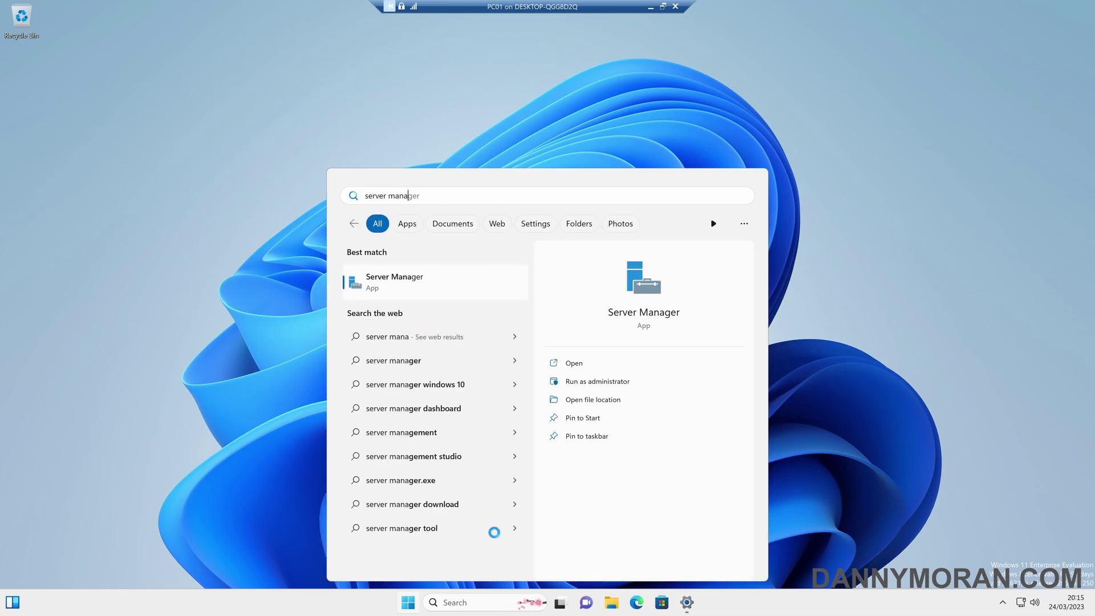
{"action": "type", "text": "ger"}
{"action": "key", "text": "Return"}
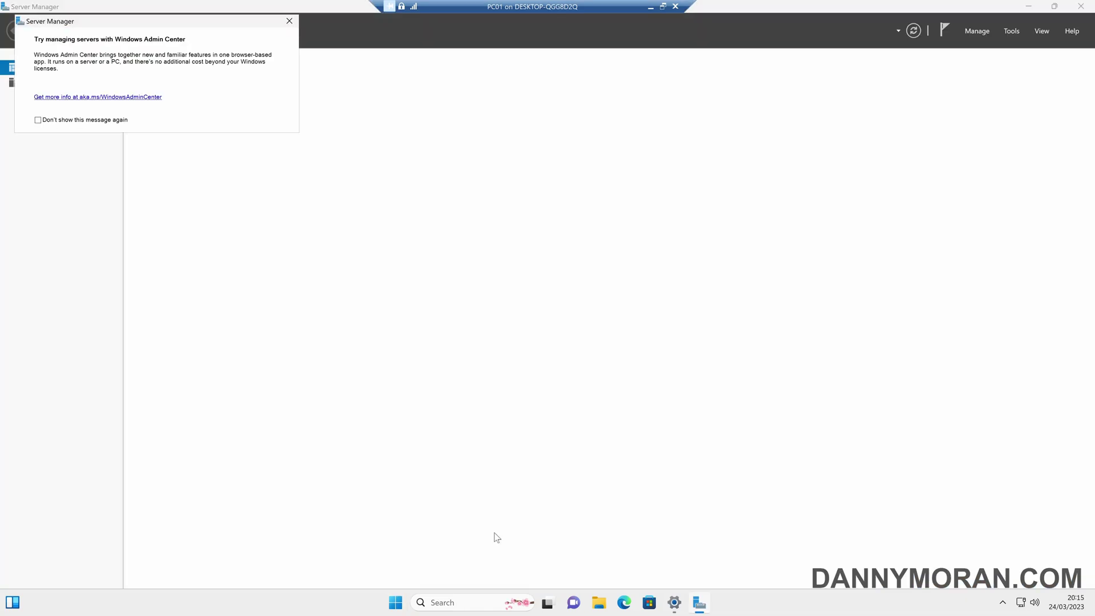
{"action": "left_click", "coordinate": [77, 120]}
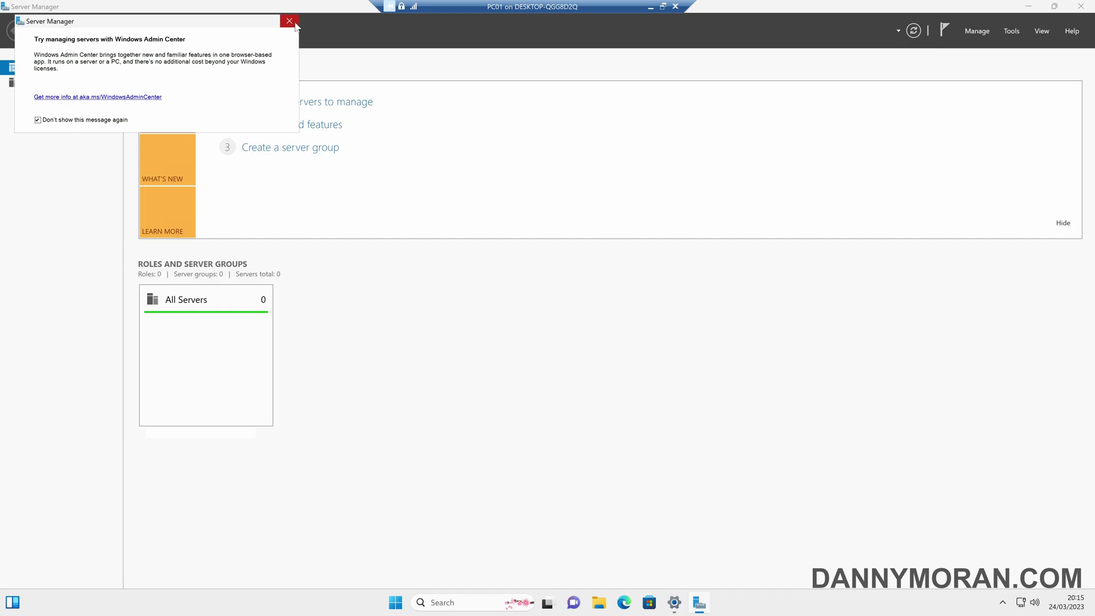
- Dismiss the Admin Center notice and open Active Directory Users and Computers from Server Manager's Tools
{"action": "left_click", "coordinate": [294, 25]}
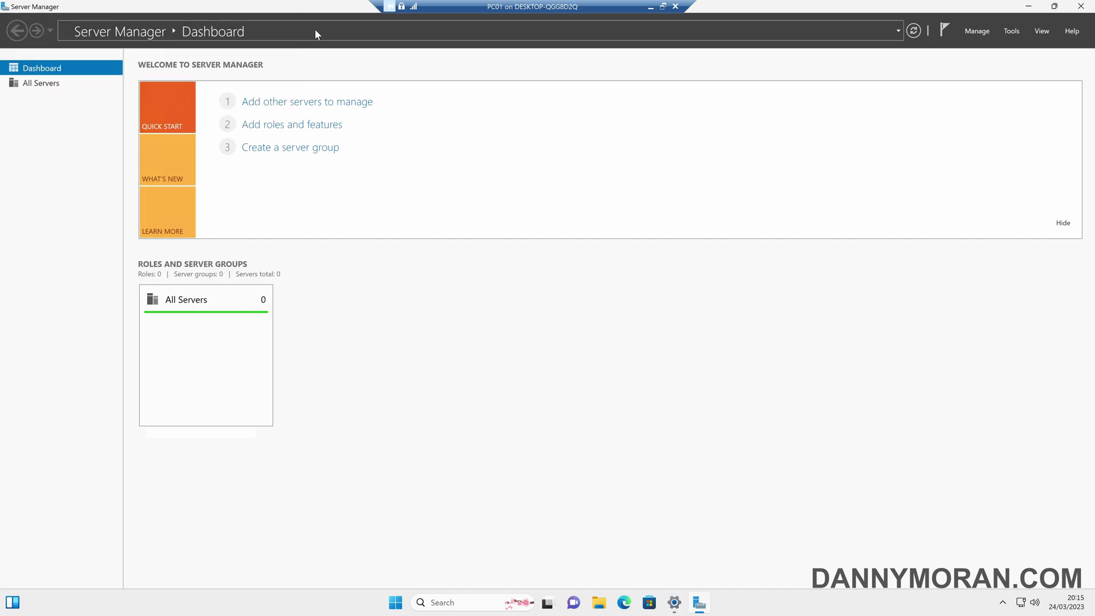
{"action": "left_click", "coordinate": [1012, 31]}
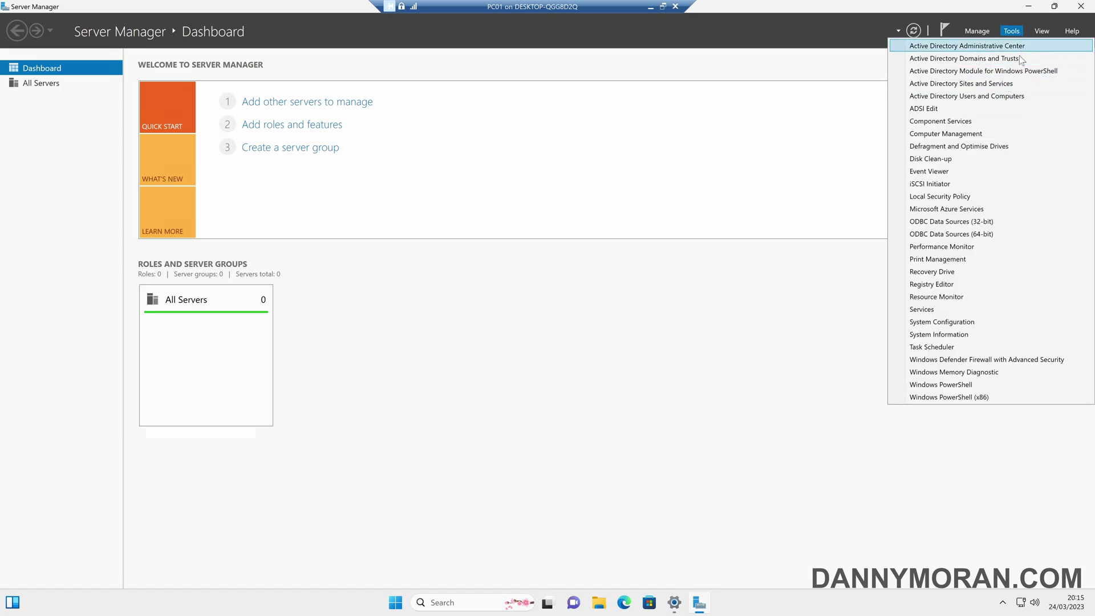
{"action": "left_click", "coordinate": [1008, 98]}
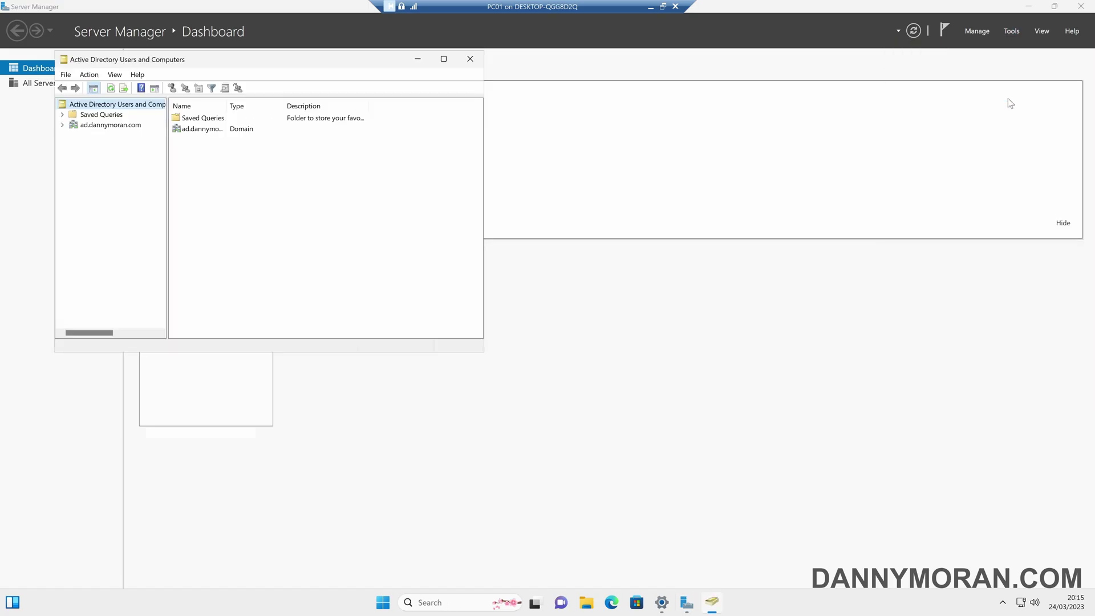
{"action": "key", "text": "super"}
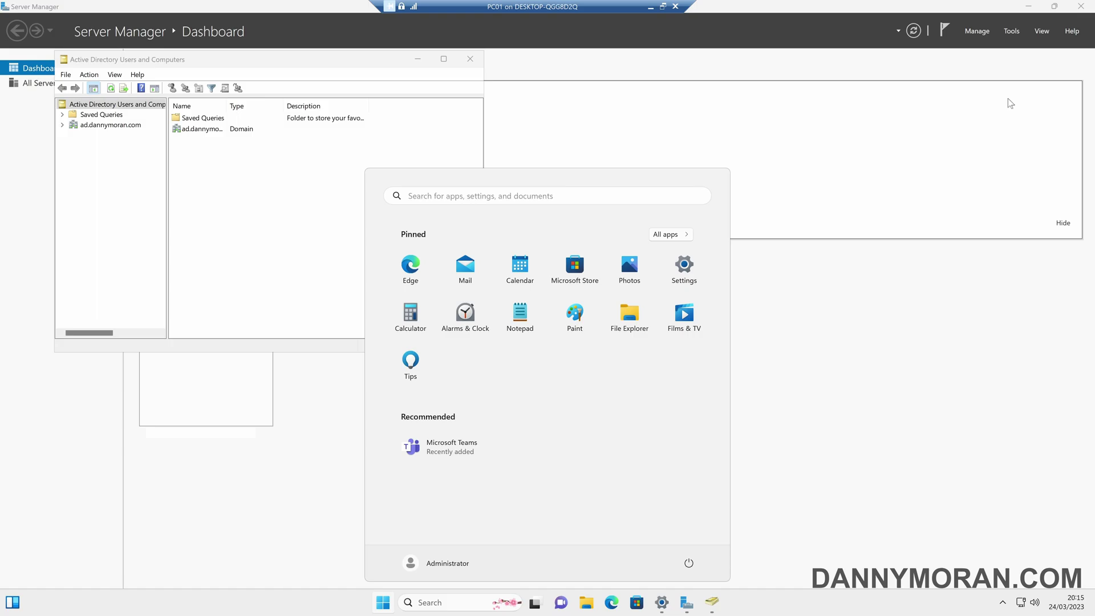
{"action": "type", "text": "acti"}
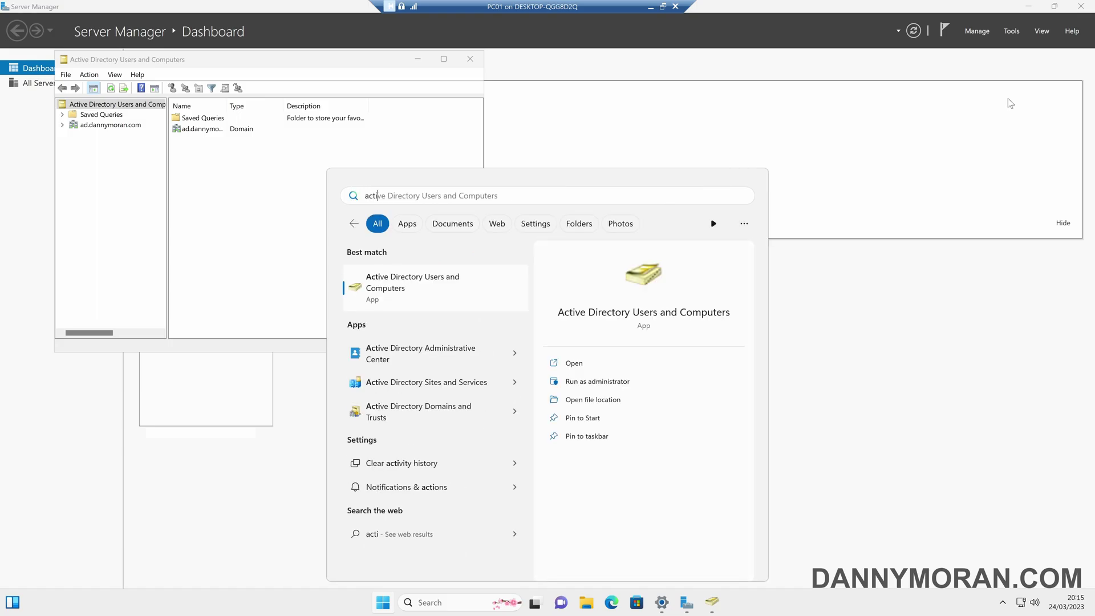
{"action": "key", "text": "Escape"}
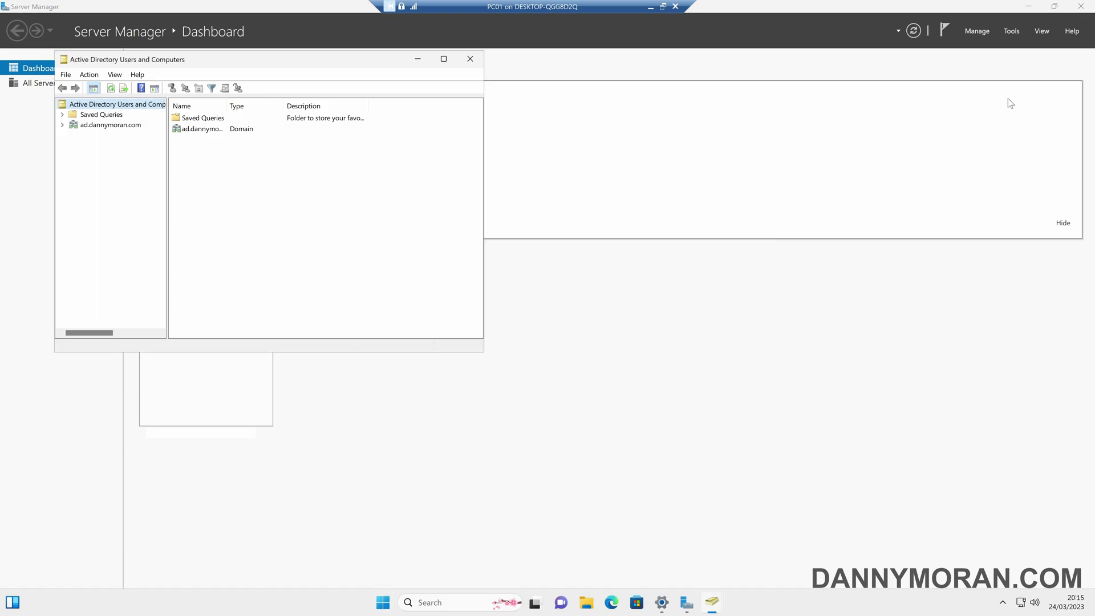
{"action": "left_click", "coordinate": [470, 59]}
{"action": "left_click", "coordinate": [1081, 6]}
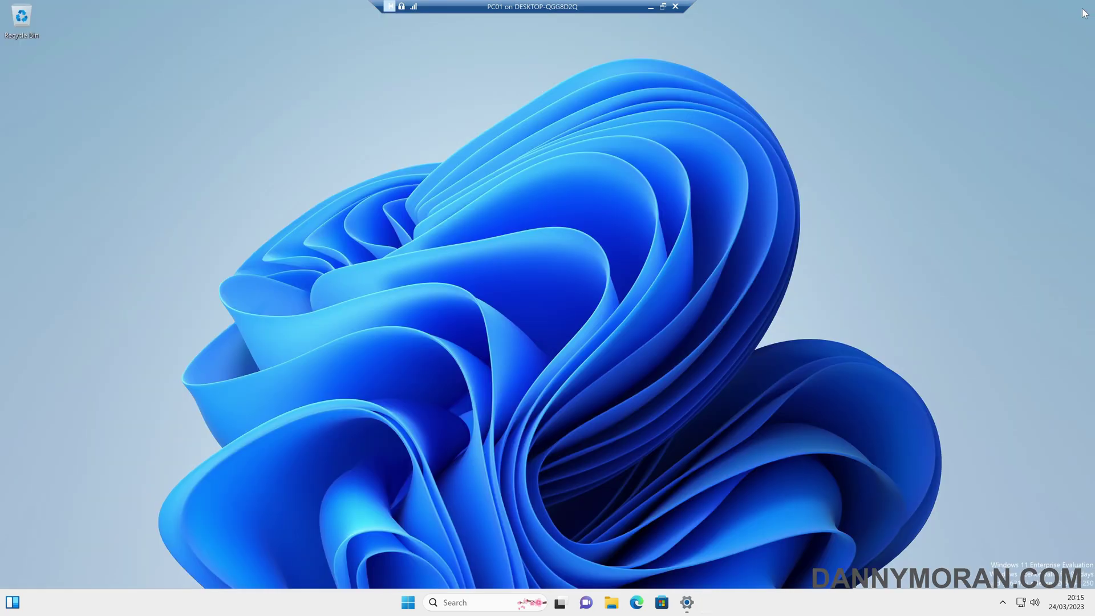
{"action": "key", "text": "super"}
{"action": "type", "text": "active"}
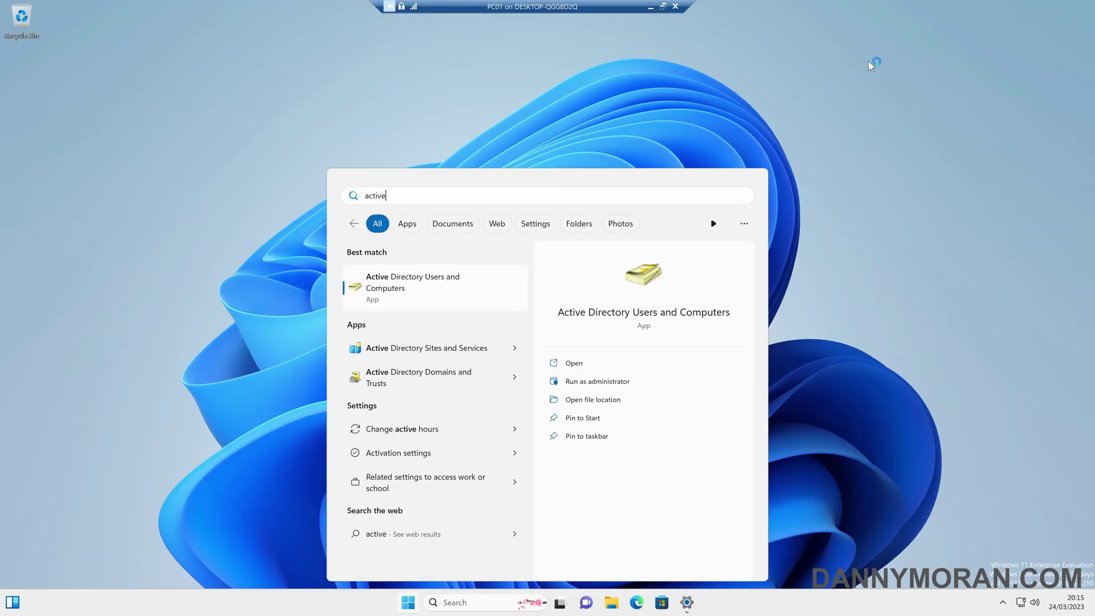
{"action": "key", "text": "Return"}
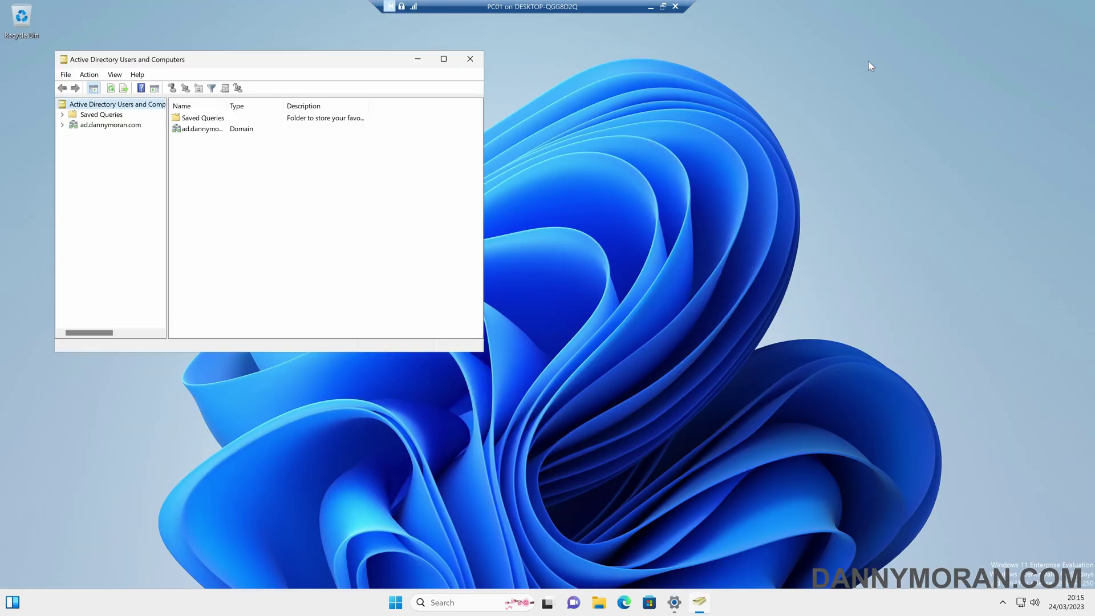
{"action": "double_click", "coordinate": [234, 61]}
{"action": "left_click", "coordinate": [8, 70]}
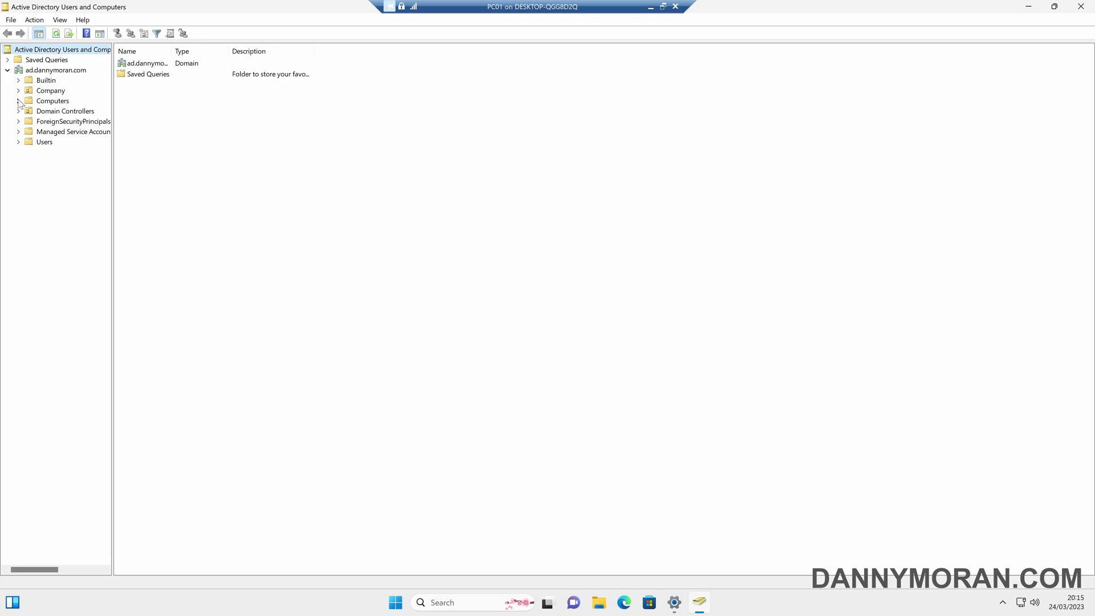
{"action": "left_click", "coordinate": [18, 91]}
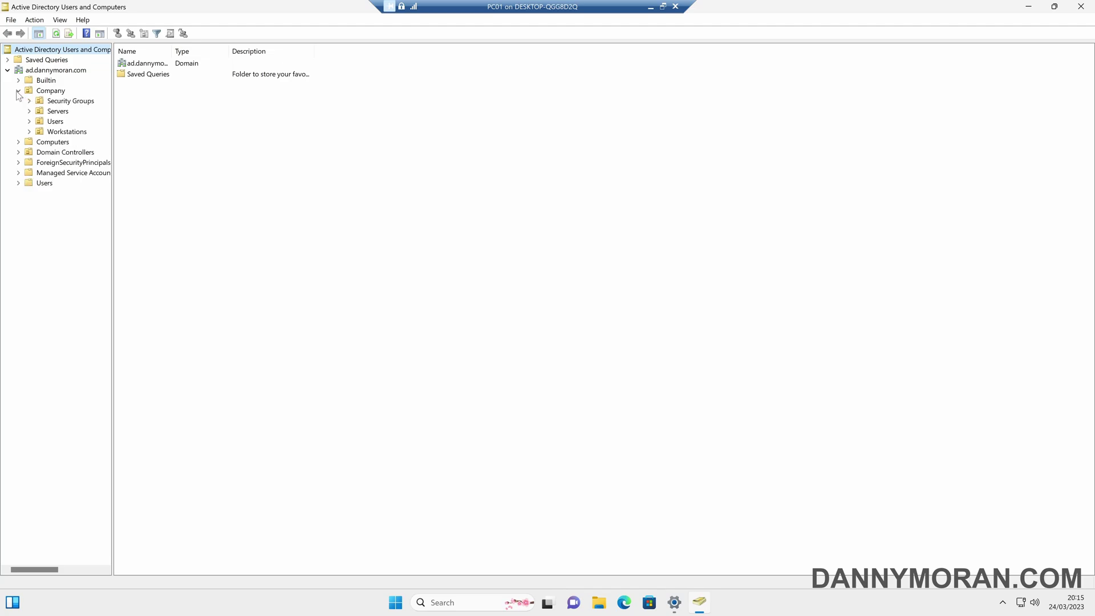
{"action": "left_click", "coordinate": [55, 121]}
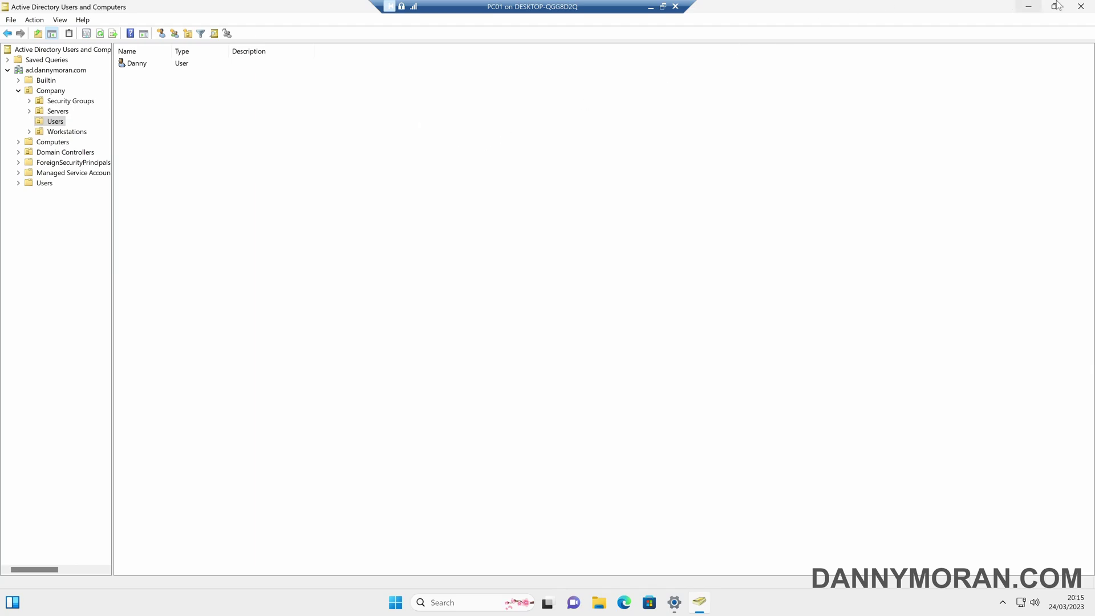
{"action": "left_click", "coordinate": [1073, 5]}
{"action": "left_click", "coordinate": [686, 602]}
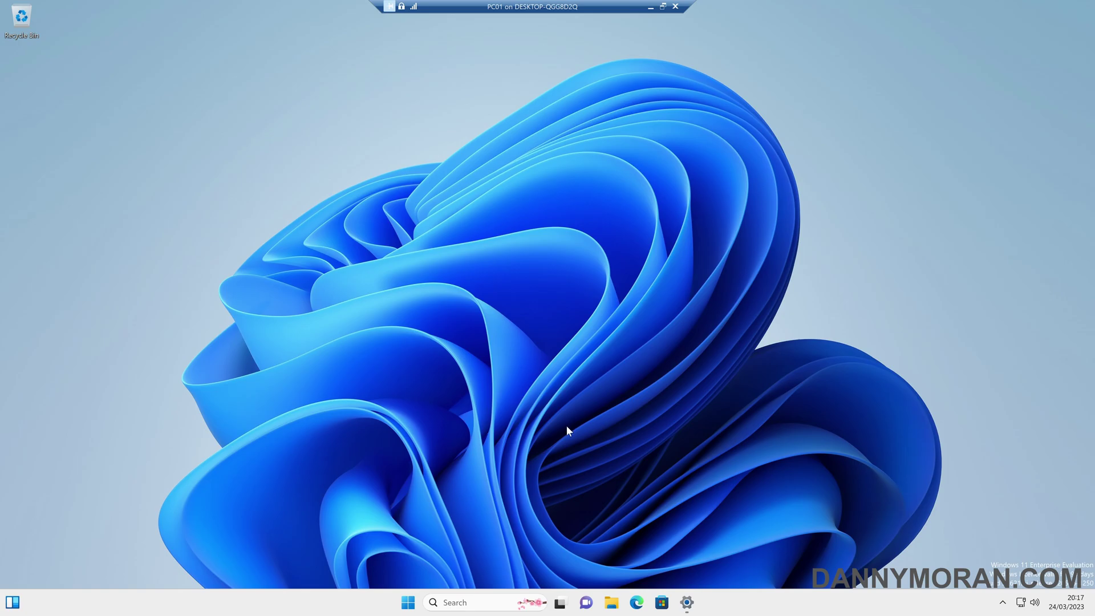
- Launch an admin PowerShell, maximise it, and paste the Get-WindowsCapability RSAT* listing command
{"action": "key", "text": "super"}
{"action": "type", "text": "powershell"}
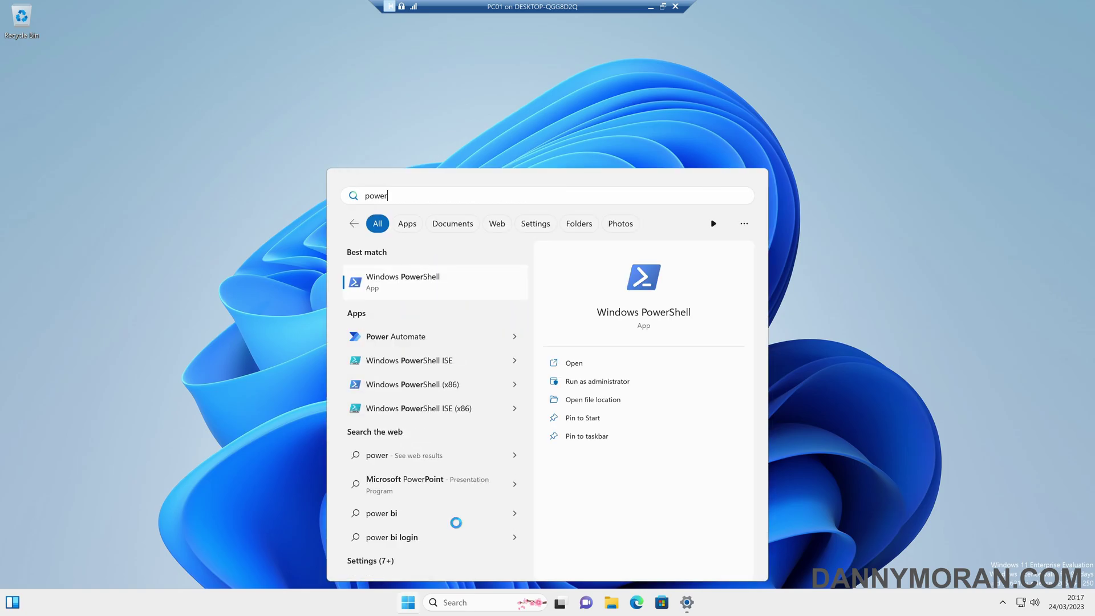
{"action": "key", "text": "Return"}
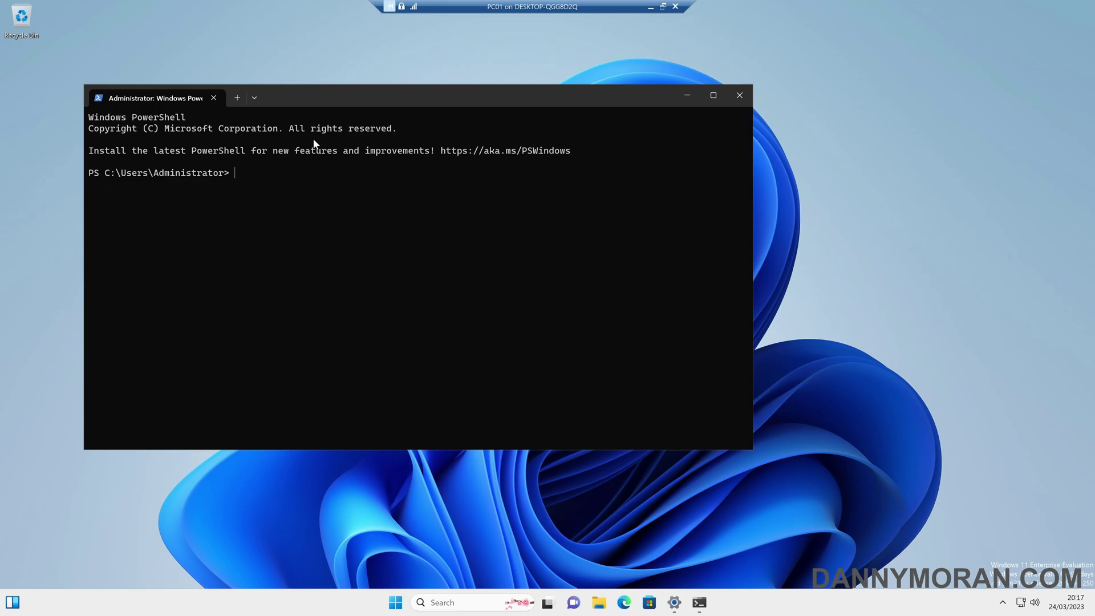
{"action": "double_click", "coordinate": [336, 101]}
{"action": "right_click", "coordinate": [284, 139]}
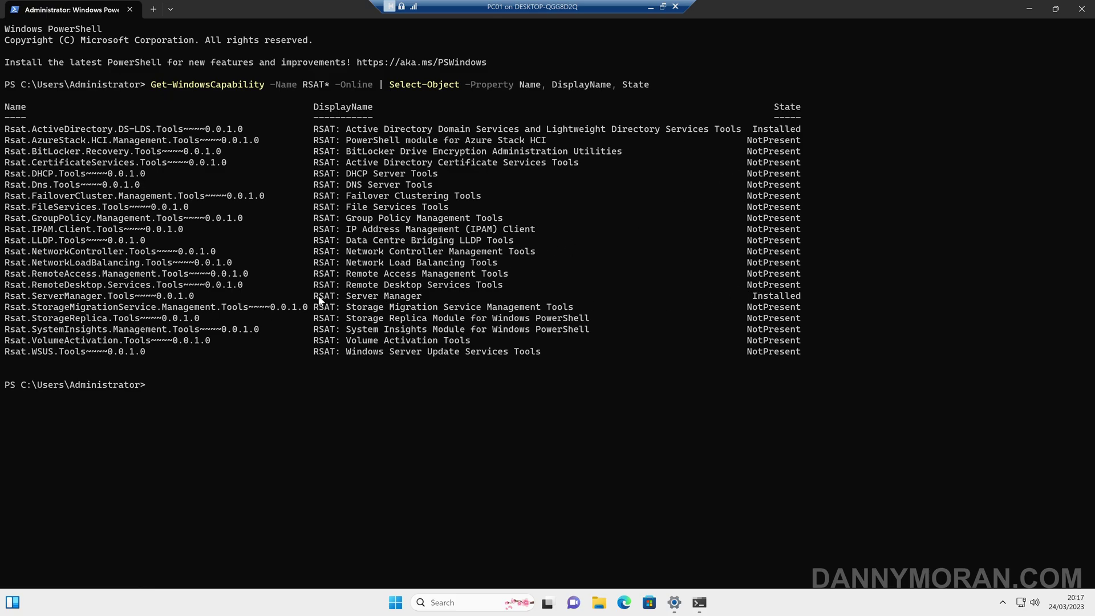
- Select the Installed Server Manager and Active Directory tools rows and copy the AD tools row
{"action": "left_click_drag", "start_coordinate": [319, 297], "coordinate": [843, 292]}
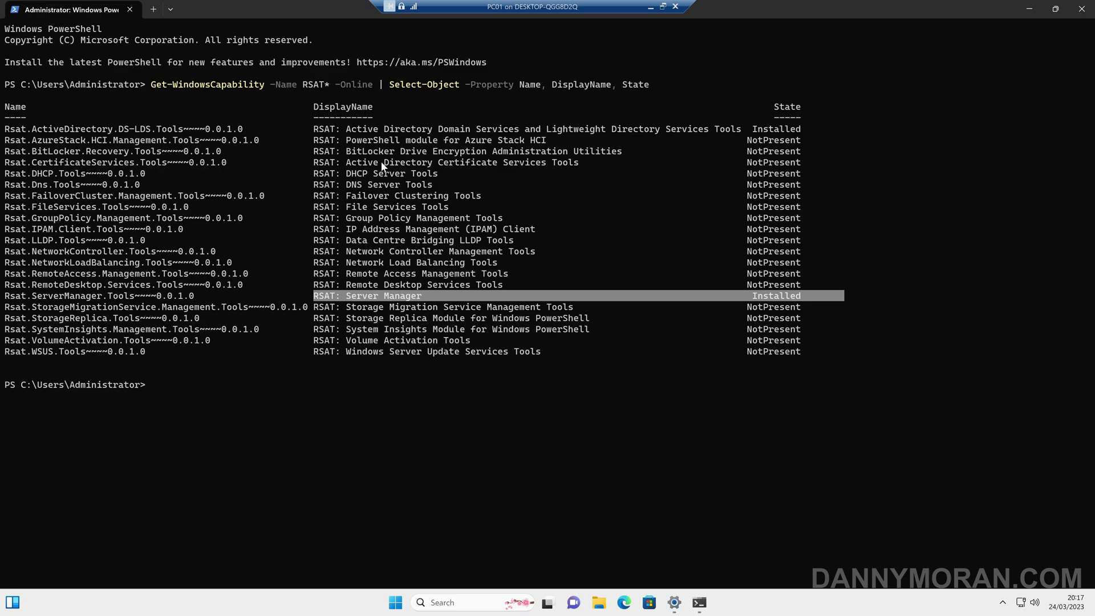
{"action": "left_click_drag", "start_coordinate": [311, 129], "coordinate": [805, 130]}
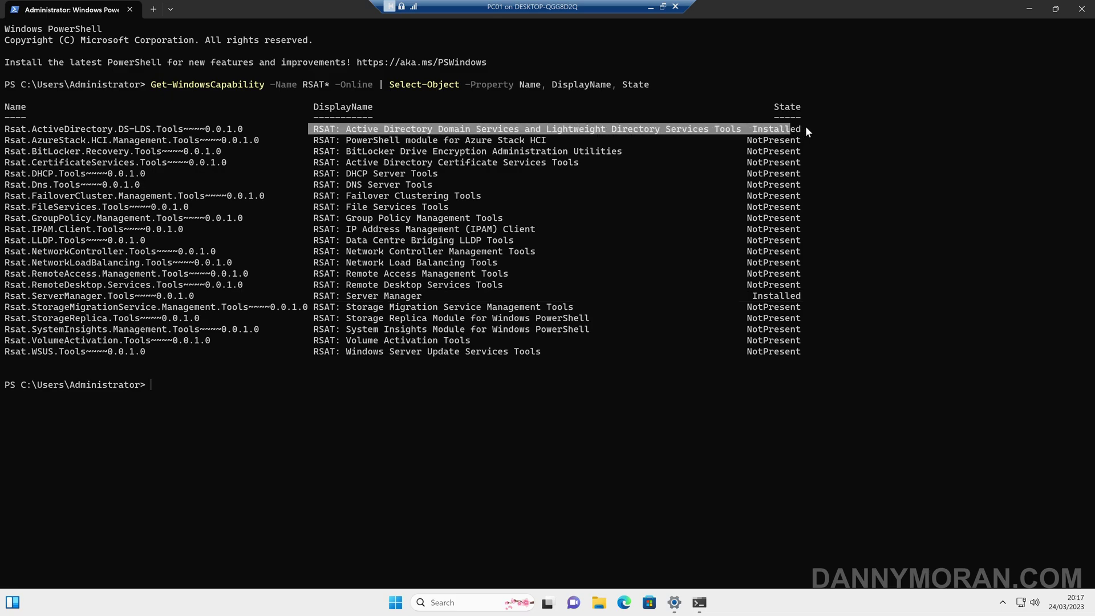
{"action": "right_click", "coordinate": [805, 130]}
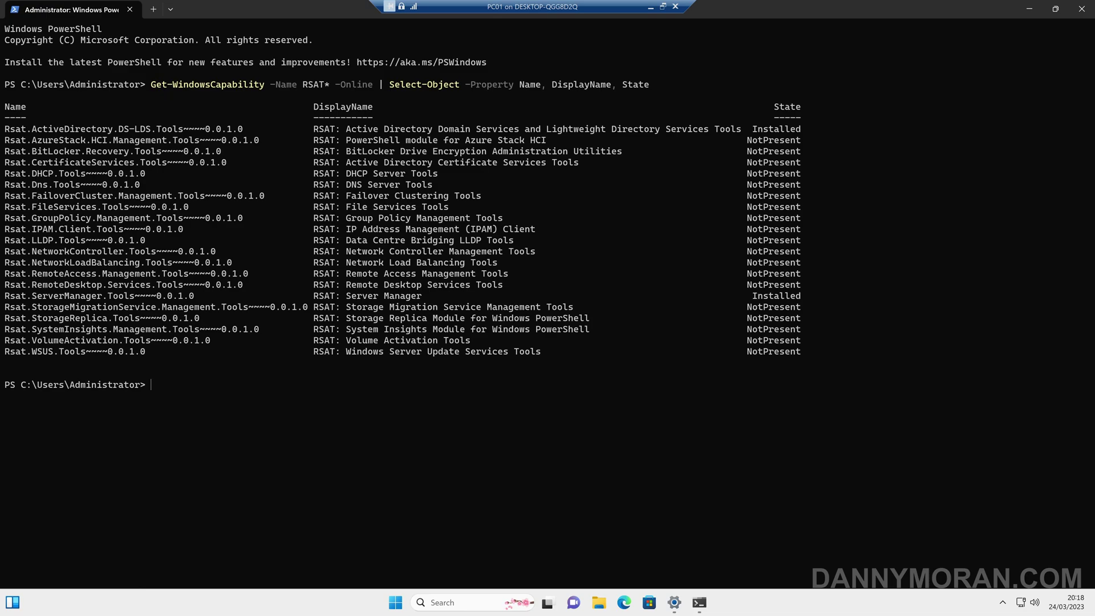
- Run Add-WindowsCapability for Rsat.DHCP.Tools~~~~0.0.1.0, checking progress in Optional features meanwhile
{"action": "type", "text": "Get-WindowsCapability -Name 'Rsat.DHCP.Tools~~~~0.0.1.0' -Online | Add-WindowsCapability -Online"}
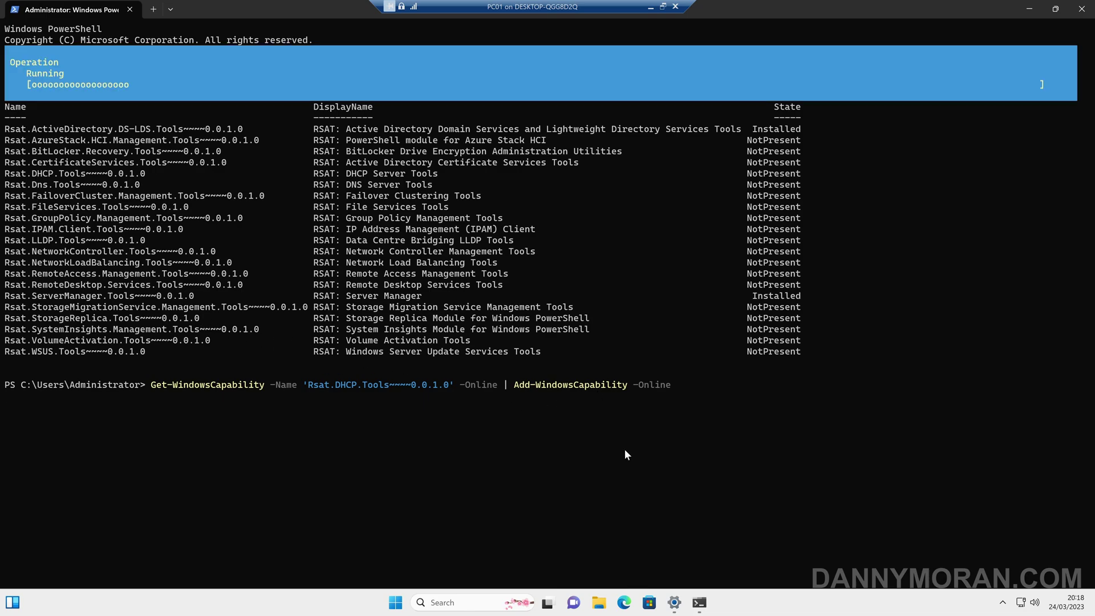
{"action": "left_click", "coordinate": [674, 602]}
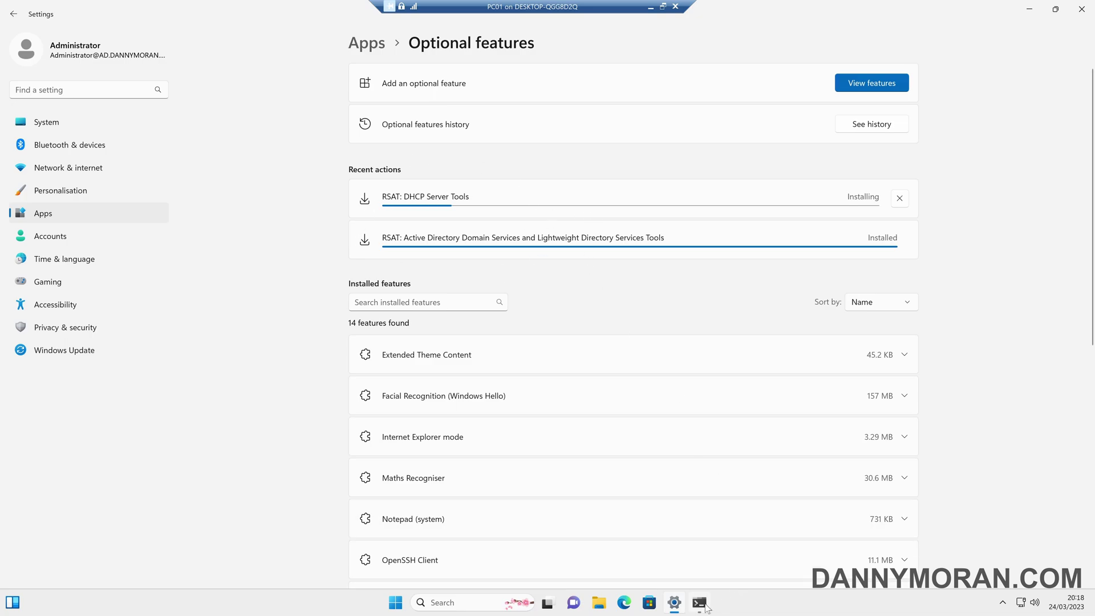
{"action": "mouse_move", "coordinate": [707, 608]}
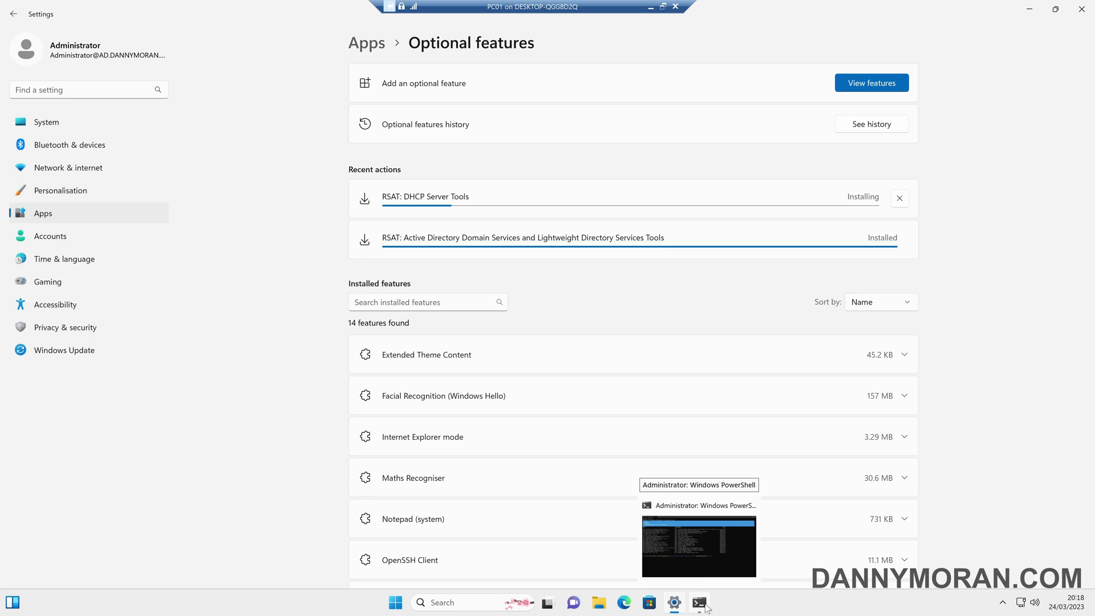
{"action": "left_click", "coordinate": [706, 606]}
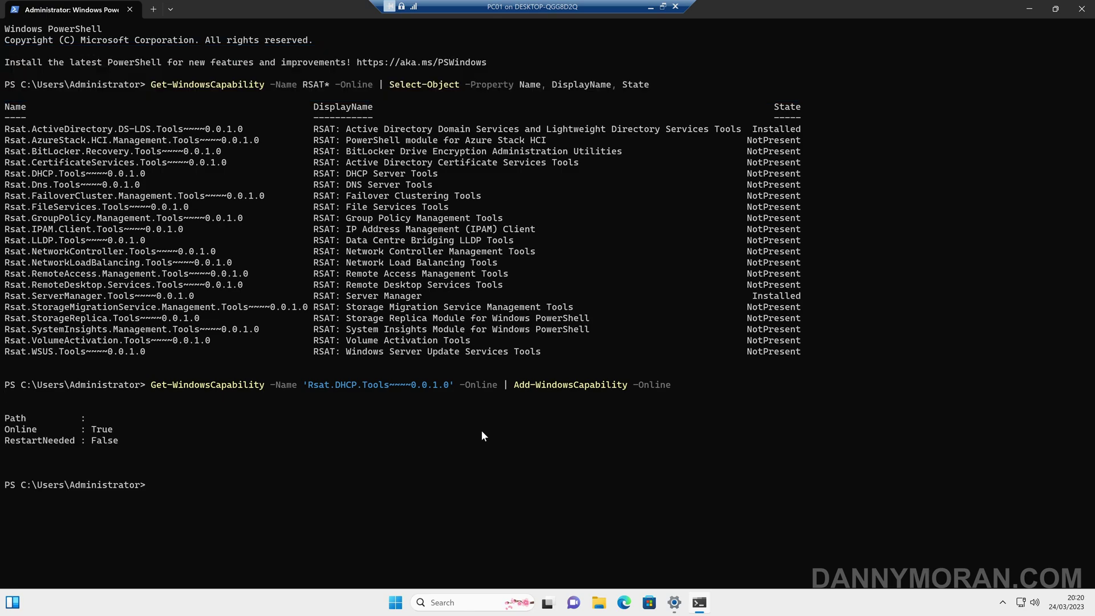
- Launch the DHCP console from Start search and maximise it
{"action": "left_click", "coordinate": [395, 602]}
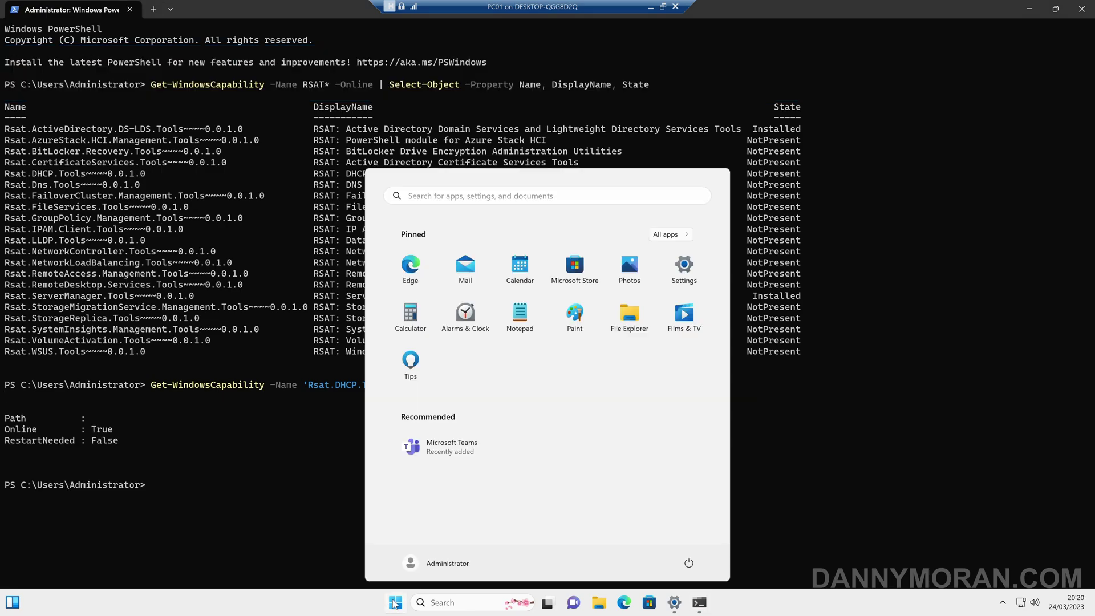
{"action": "type", "text": "dhcp"}
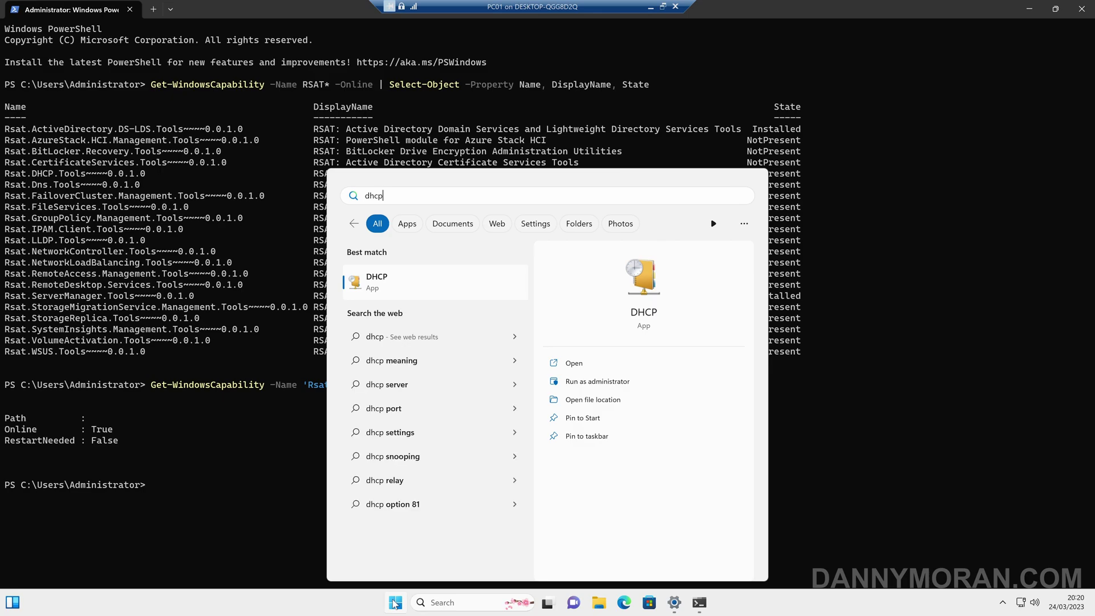
{"action": "key", "text": "Return"}
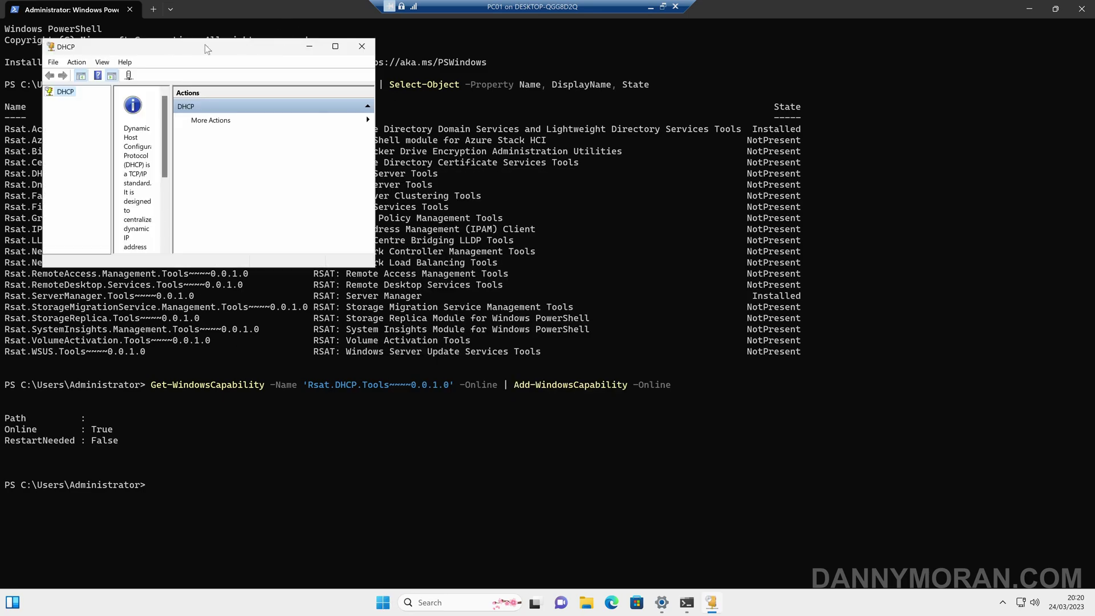
{"action": "double_click", "coordinate": [219, 52]}
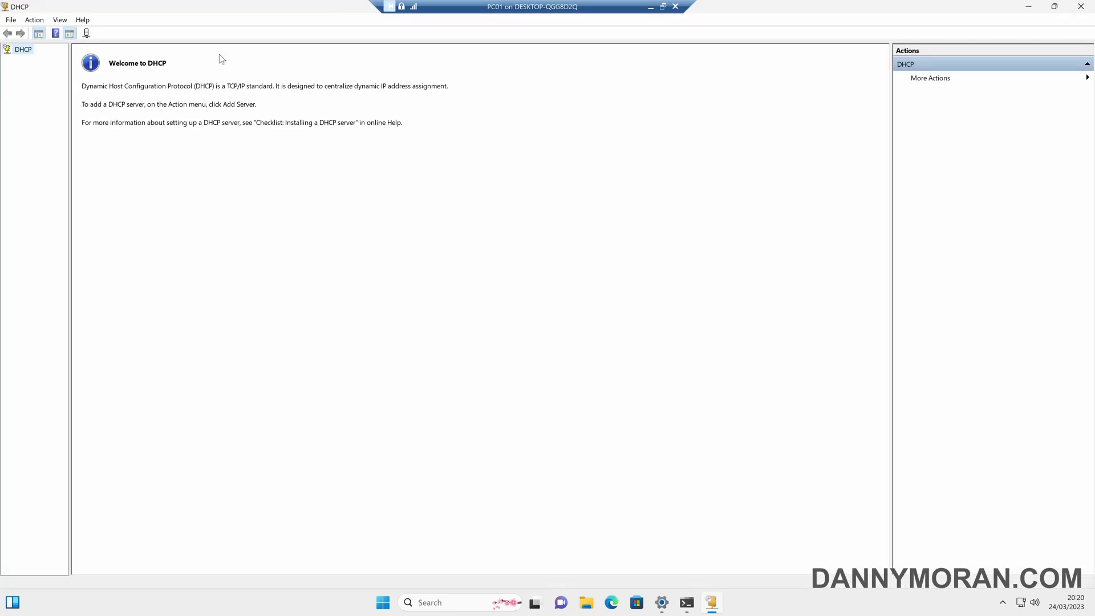
- Add DHCP server dc01 to the console through Action > Add Server
{"action": "left_click", "coordinate": [12, 20]}
{"action": "left_click", "coordinate": [33, 20]}
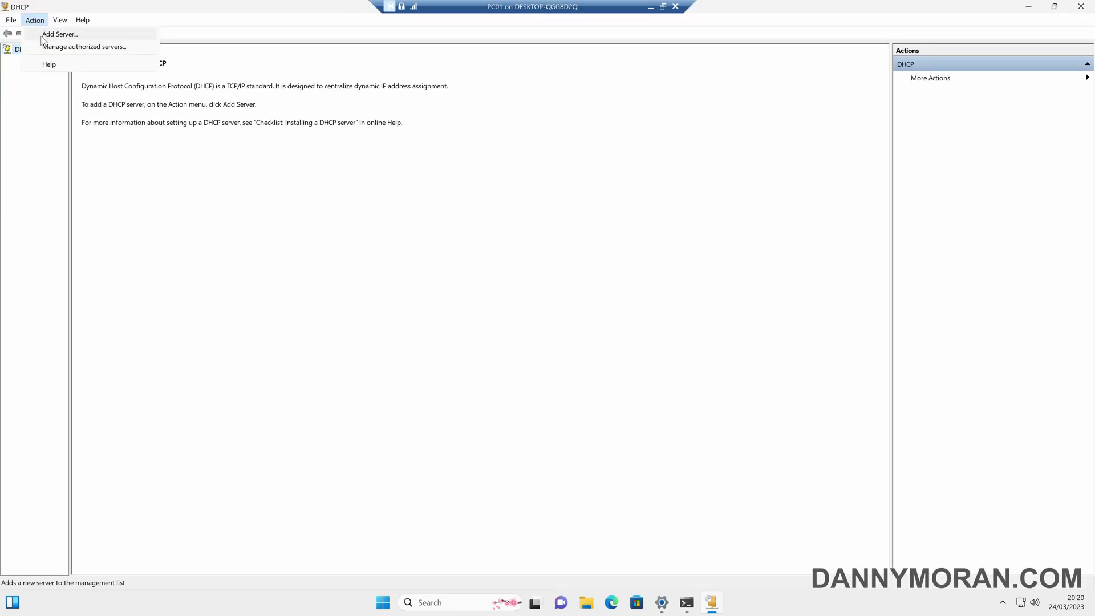
{"action": "left_click", "coordinate": [41, 35]}
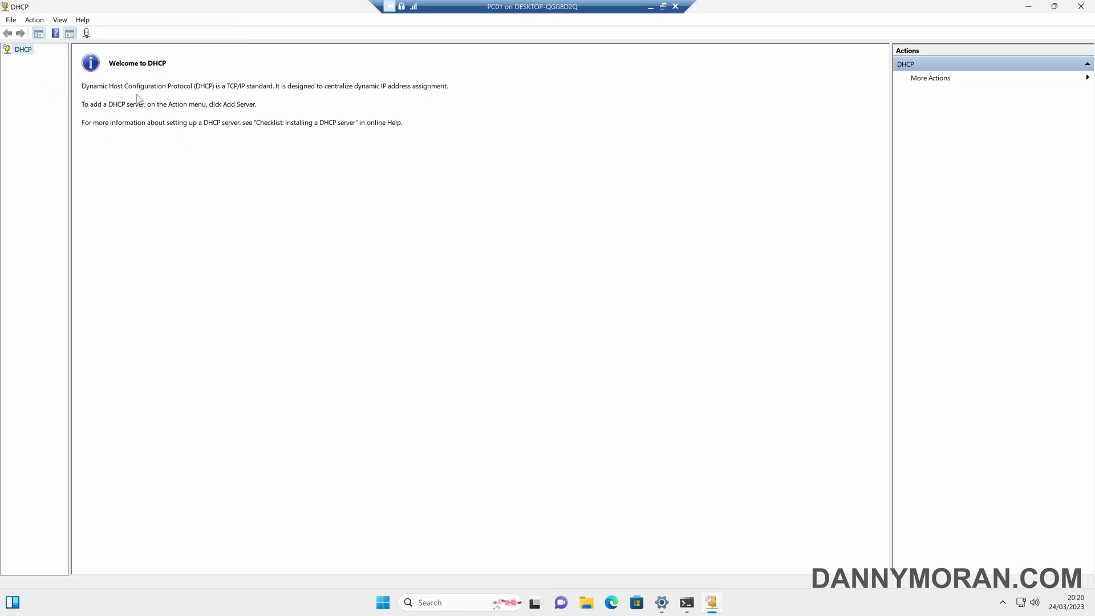
{"action": "left_click", "coordinate": [34, 20]}
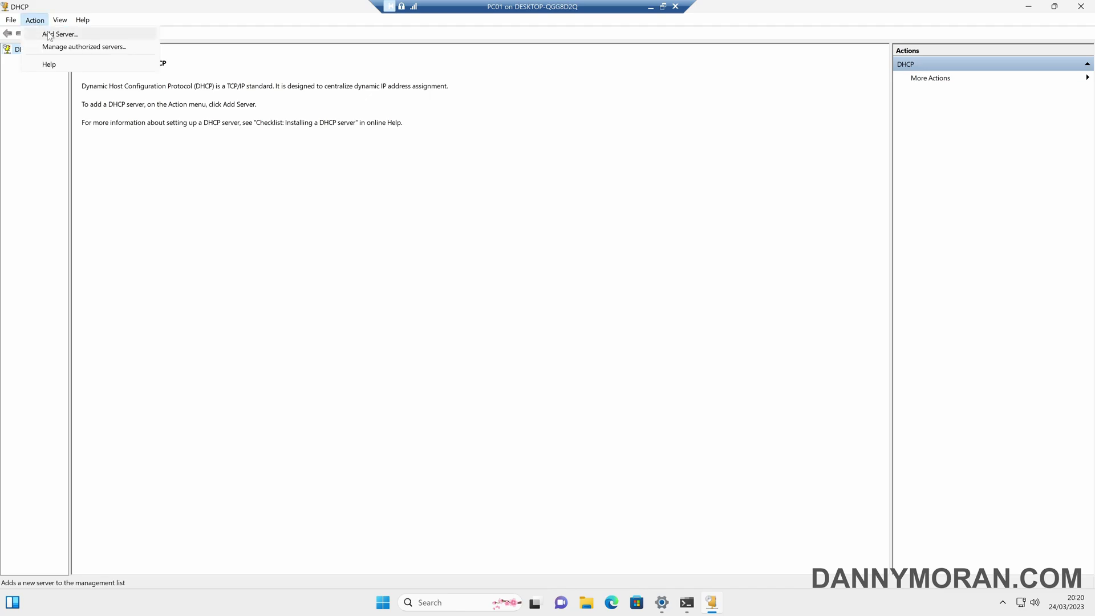
{"action": "left_click", "coordinate": [40, 35]}
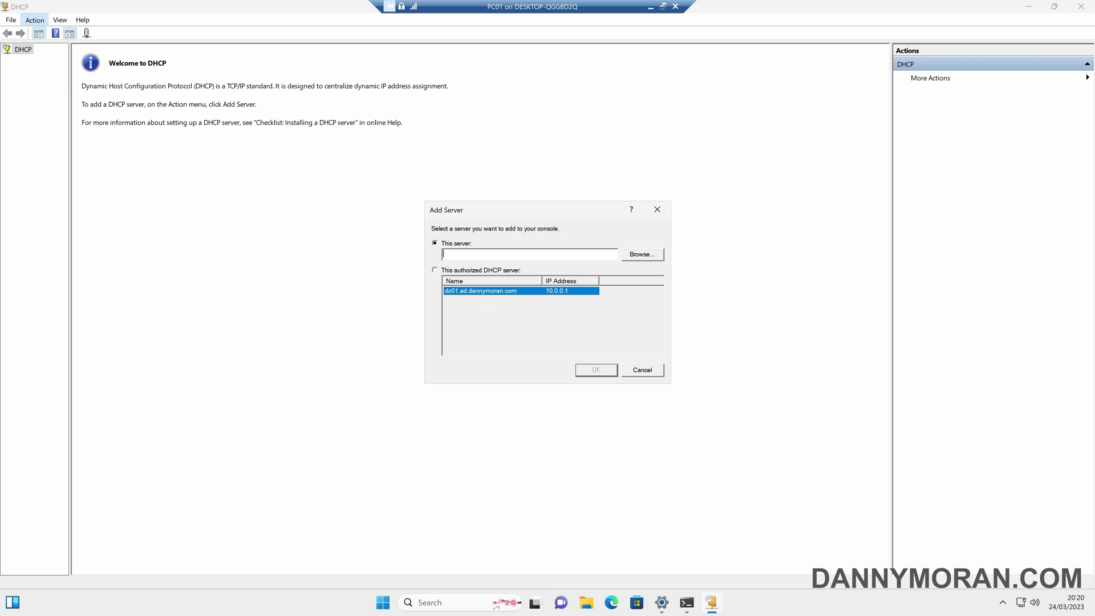
{"action": "type", "text": "dc01"}
{"action": "left_click", "coordinate": [599, 370]}
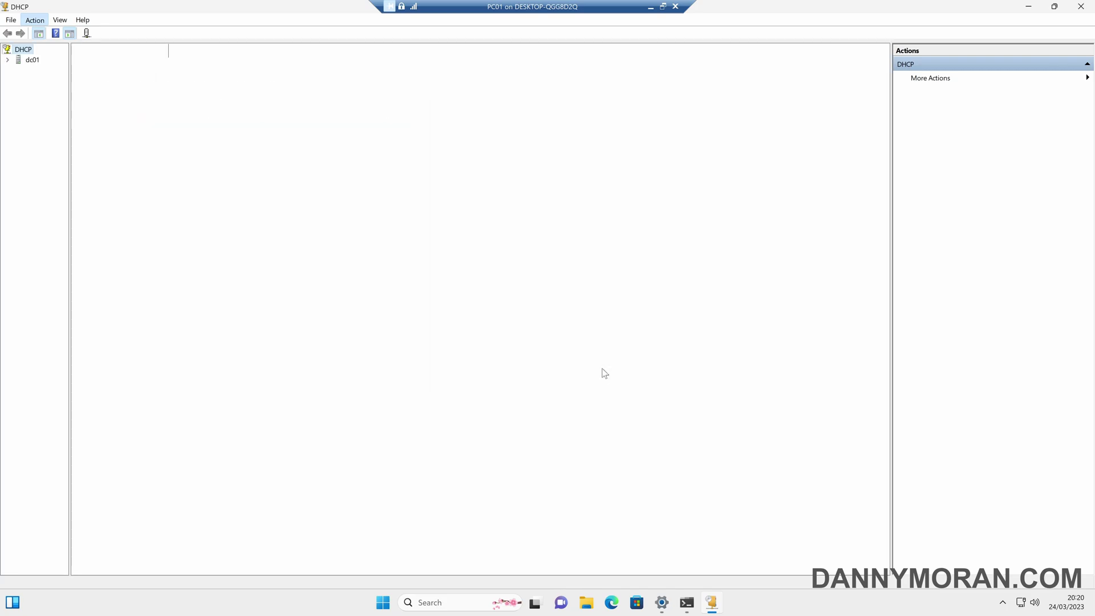
- Expand dc01 > IPv4 > Main Lan scope and view its Address Pool, Leases and Reservations
{"action": "left_click", "coordinate": [8, 60]}
{"action": "left_click", "coordinate": [19, 69]}
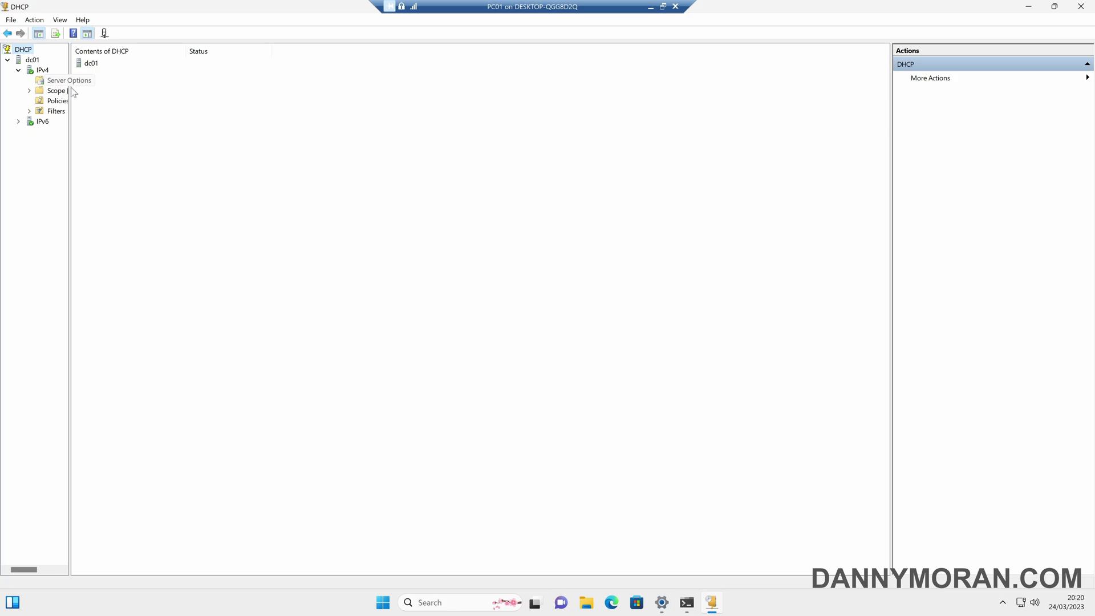
{"action": "left_click", "coordinate": [29, 90]}
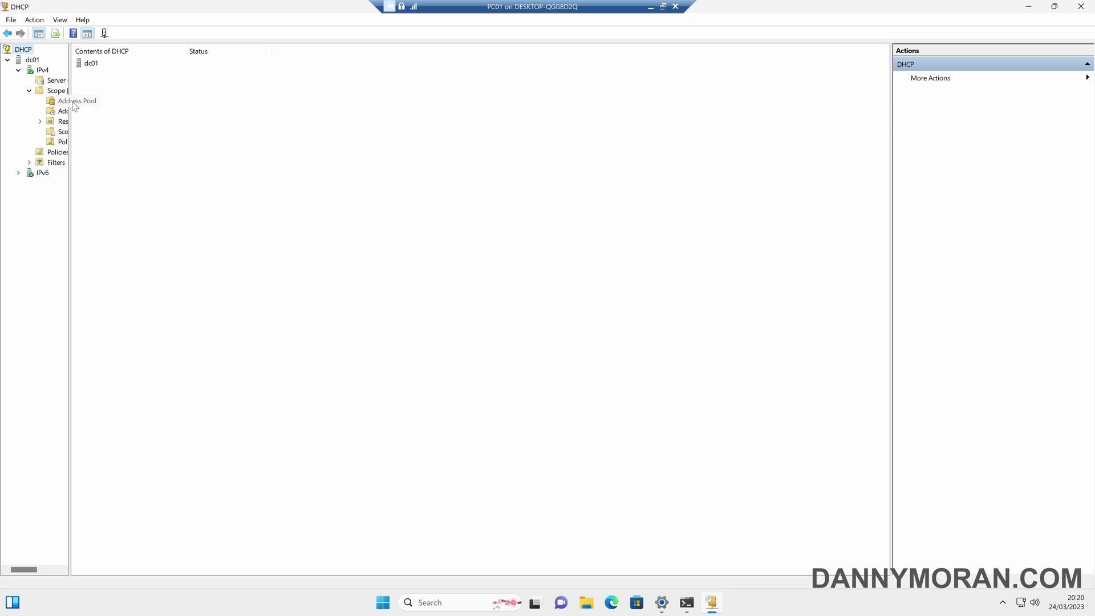
{"action": "left_click", "coordinate": [73, 102]}
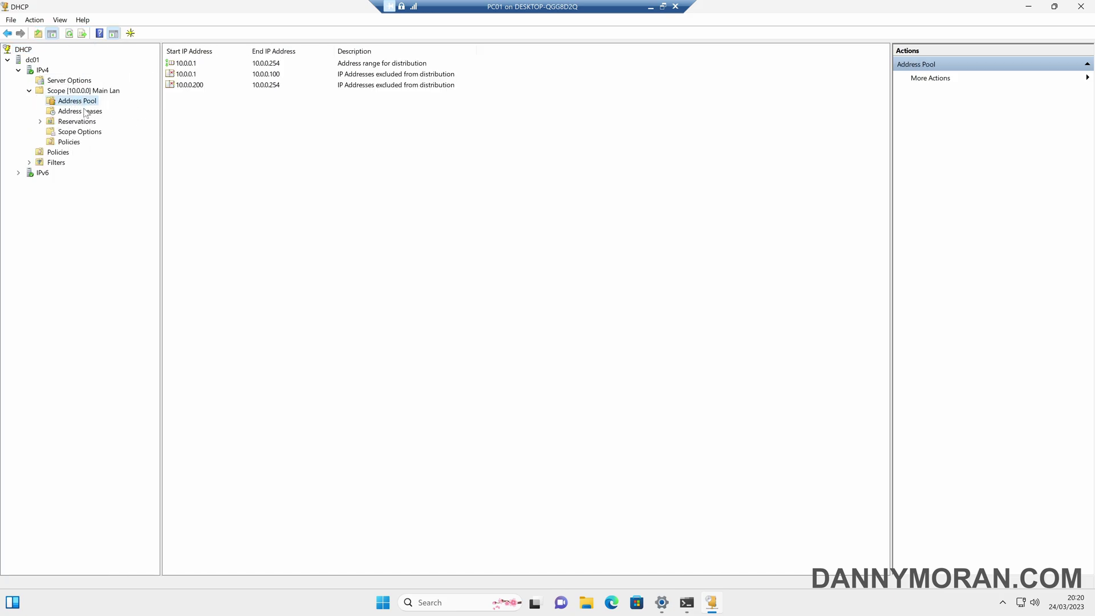
{"action": "left_click", "coordinate": [85, 111]}
{"action": "left_click", "coordinate": [85, 120]}
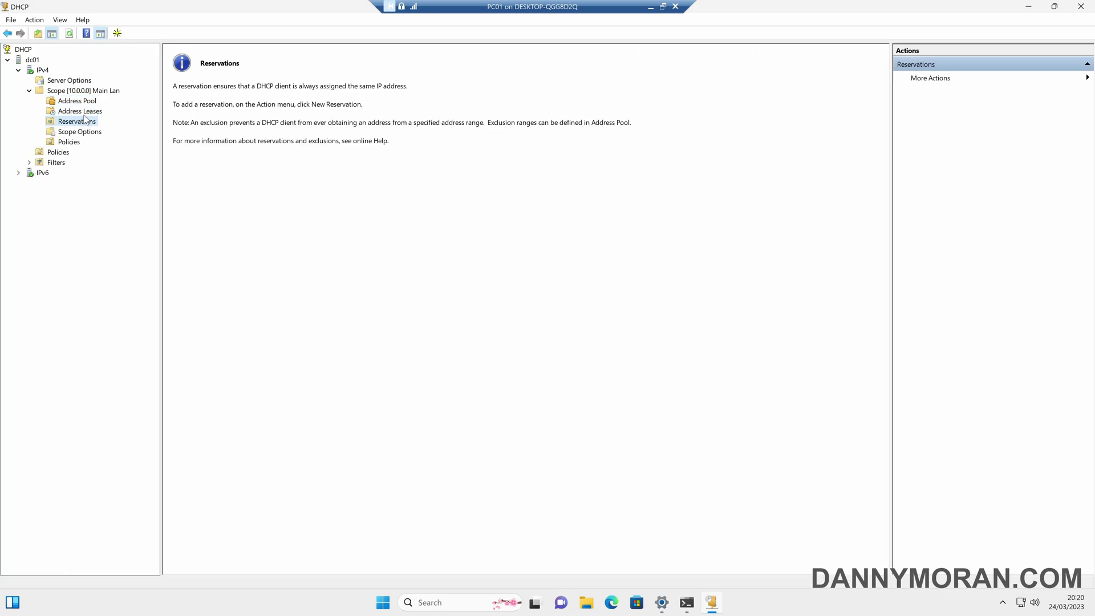
{"action": "left_click", "coordinate": [86, 112]}
{"action": "left_click", "coordinate": [77, 101]}
{"action": "left_click", "coordinate": [86, 122]}
{"action": "left_click", "coordinate": [85, 111]}
{"action": "left_click", "coordinate": [77, 101]}
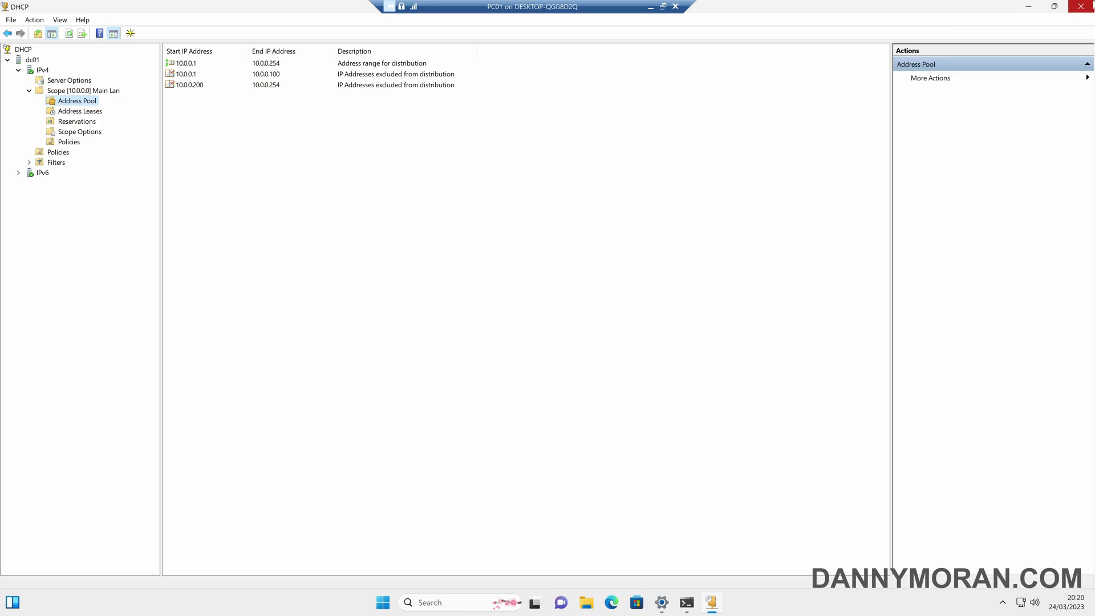
- Close the DHCP console and launch Active Directory Users and Computers, showing Company's Users OU
{"action": "left_click", "coordinate": [1087, 7]}
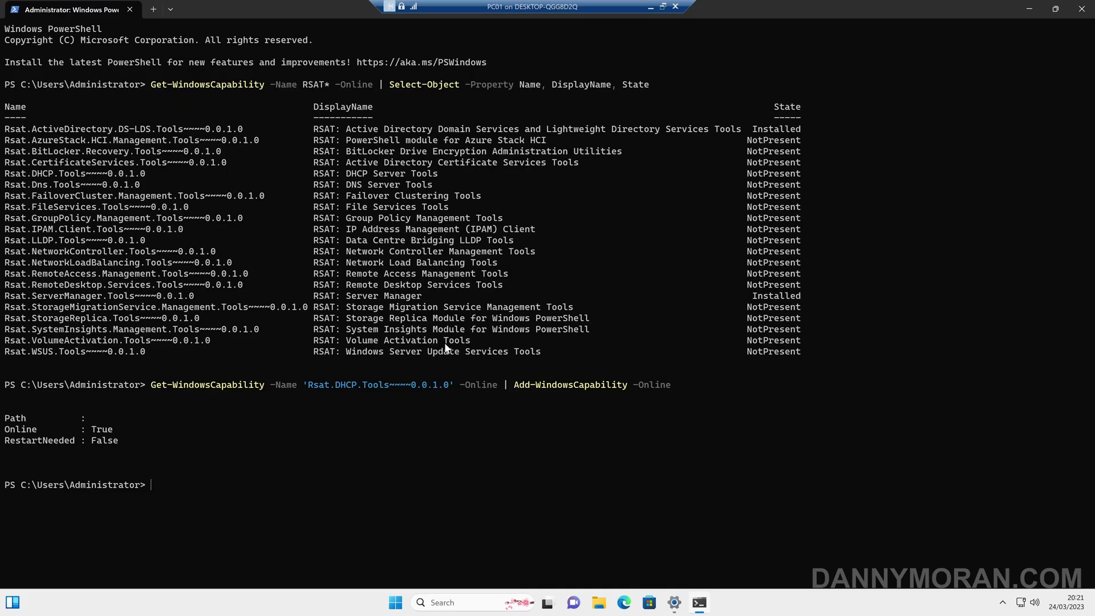
{"action": "key", "text": "super"}
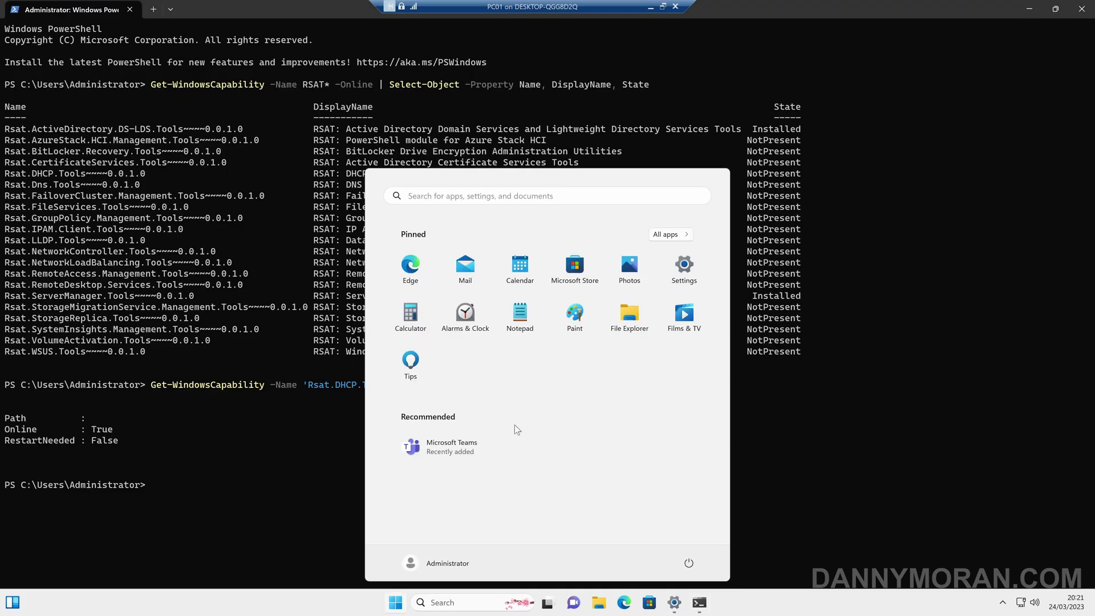
{"action": "type", "text": "ac"}
{"action": "key", "text": "Return"}
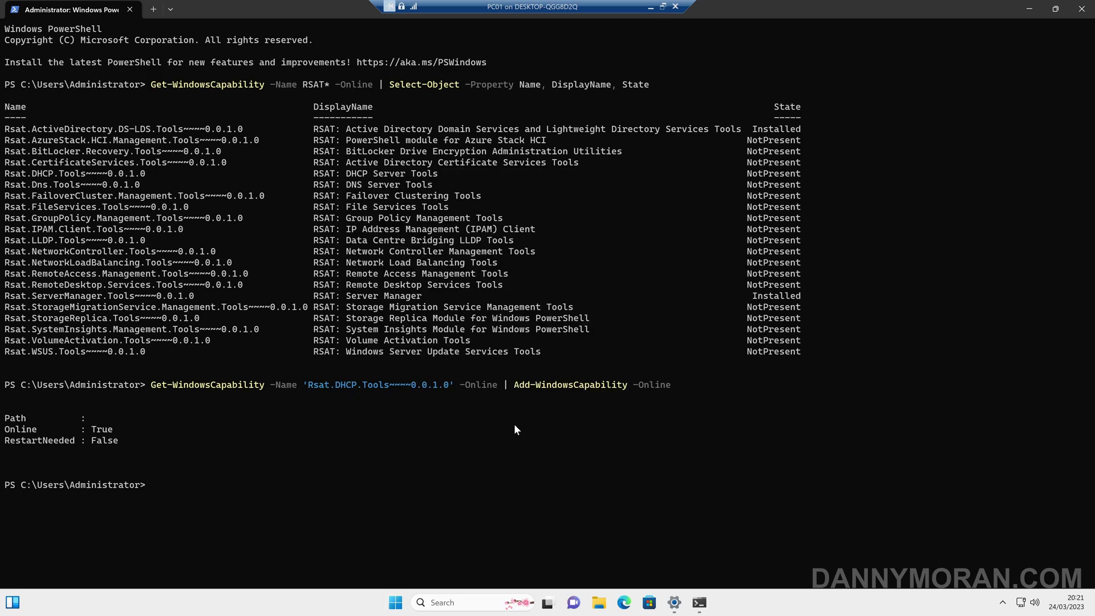
{"action": "left_click", "coordinate": [139, 77]}
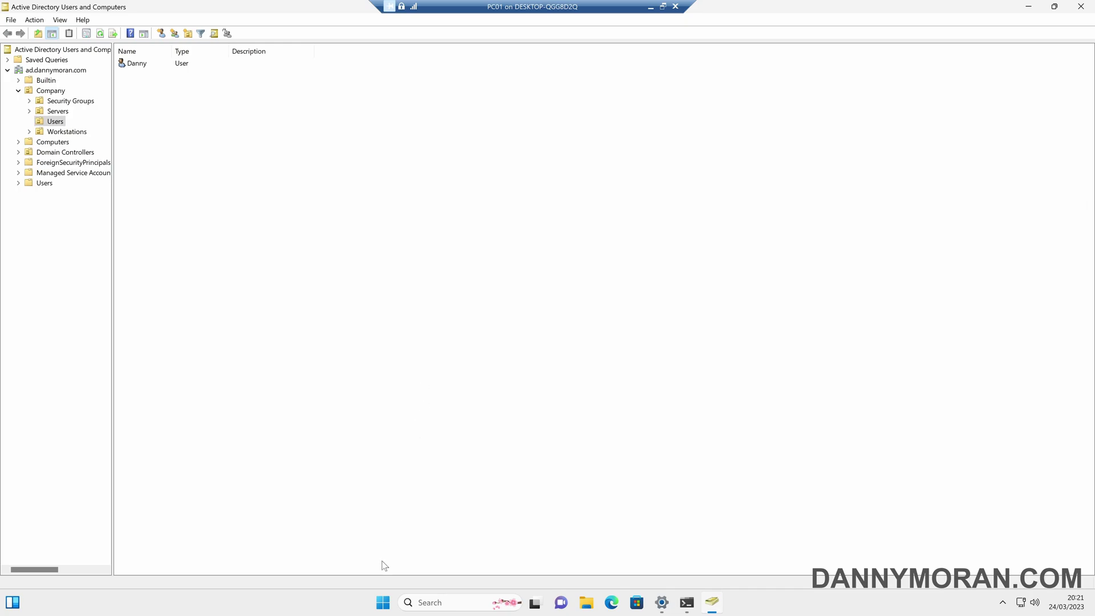
{"action": "left_click", "coordinate": [383, 603]}
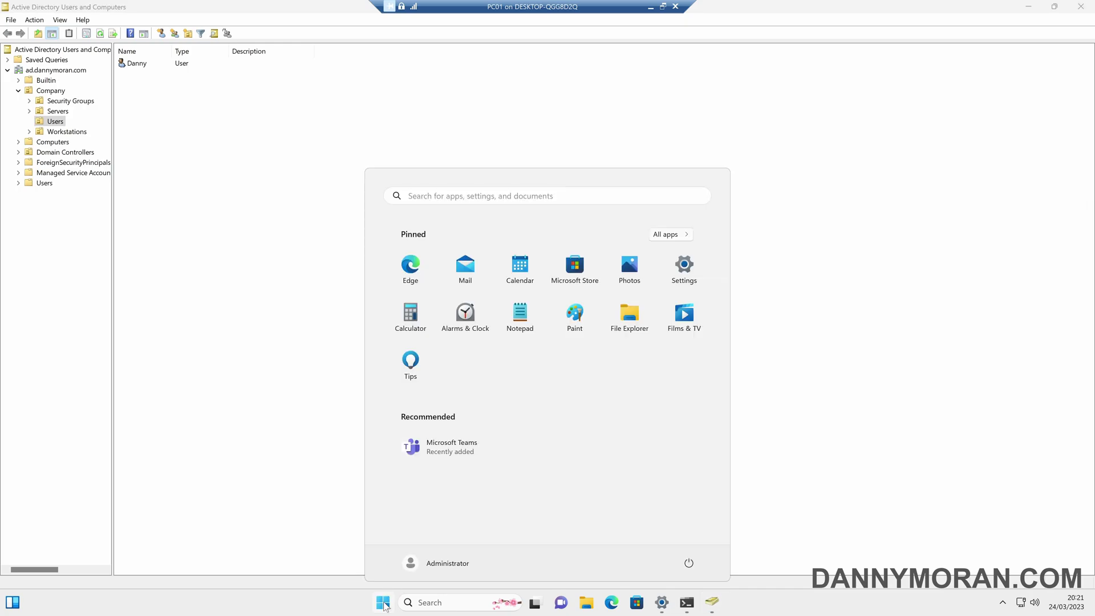
- Run whoami in Command Prompt to confirm the domain administrator account, then dismiss it
{"action": "type", "text": "cmd"}
{"action": "key", "text": "Return"}
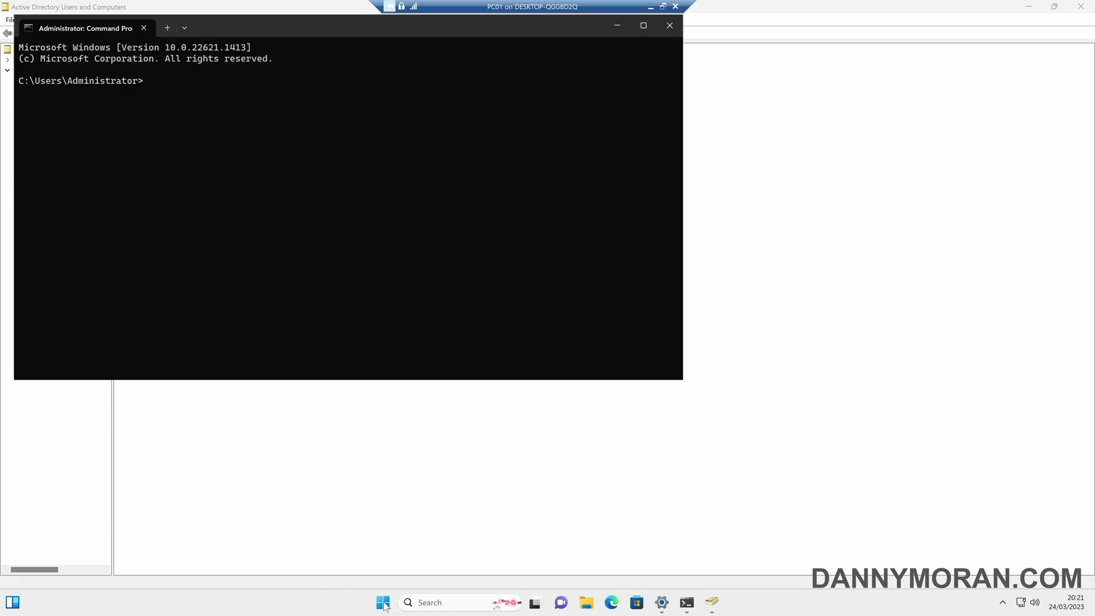
{"action": "type", "text": "whoami"}
{"action": "key", "text": "Return"}
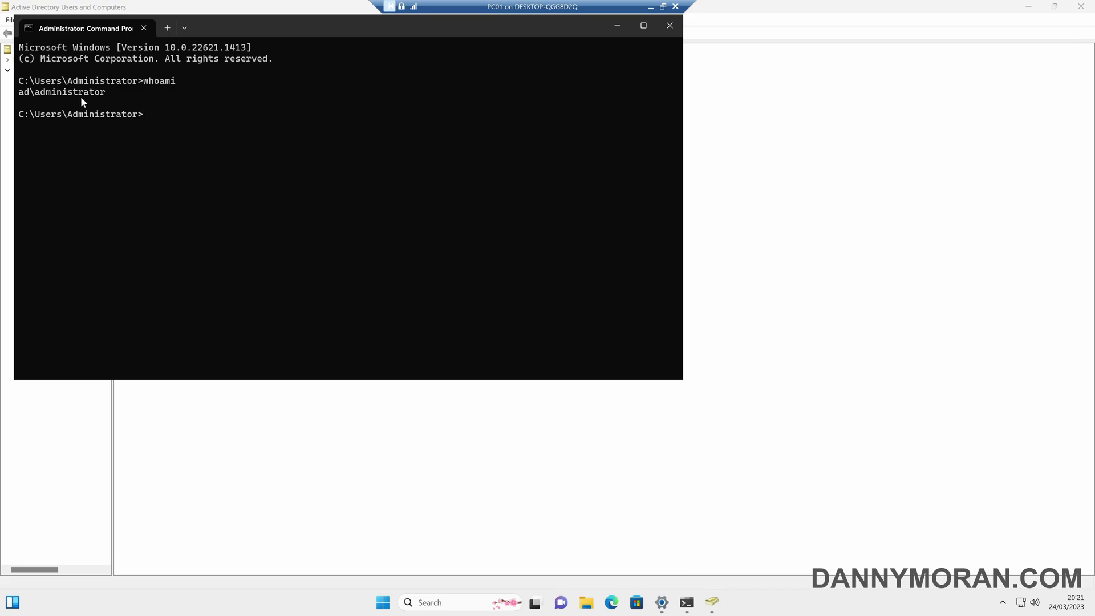
{"action": "key", "text": "alt+Tab"}
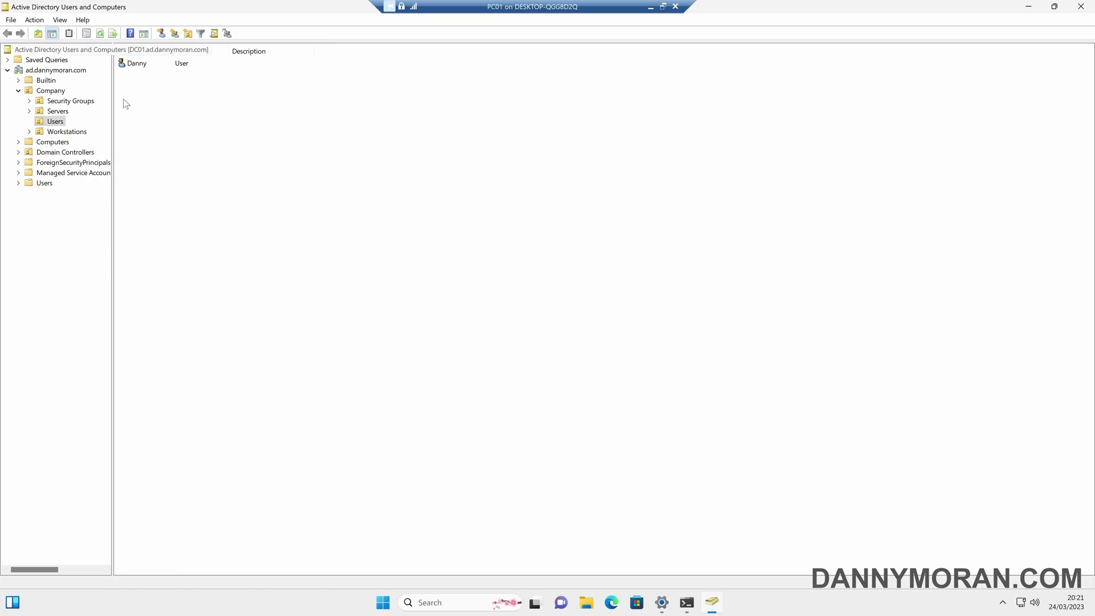
- Open the user's properties and review the Address, Organization, Telephones and General pages
{"action": "double_click", "coordinate": [135, 64]}
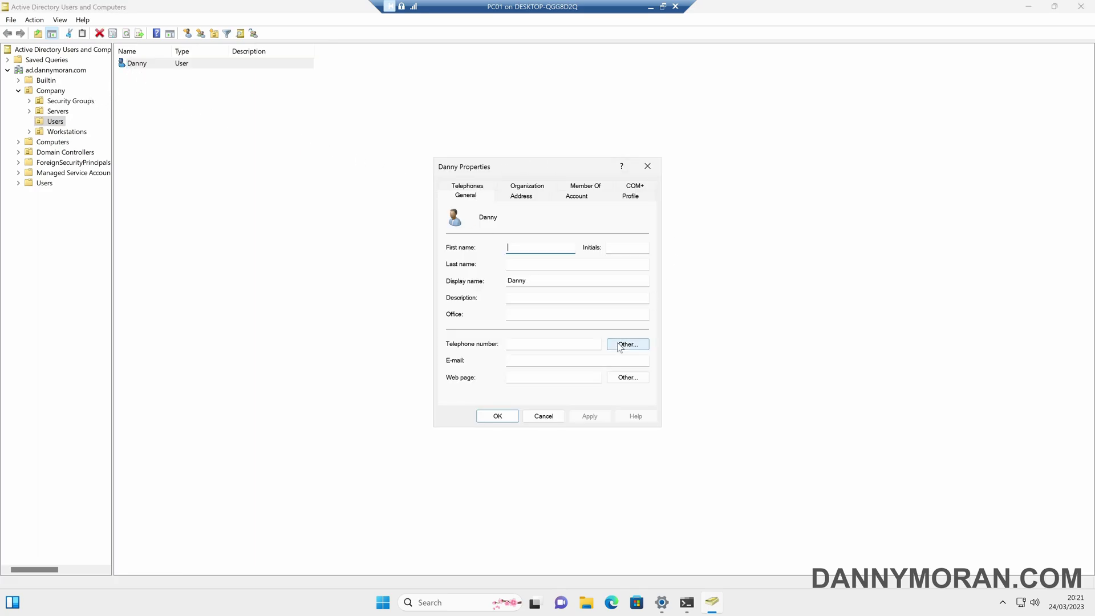
{"action": "left_click", "coordinate": [526, 194]}
{"action": "left_click", "coordinate": [529, 186]}
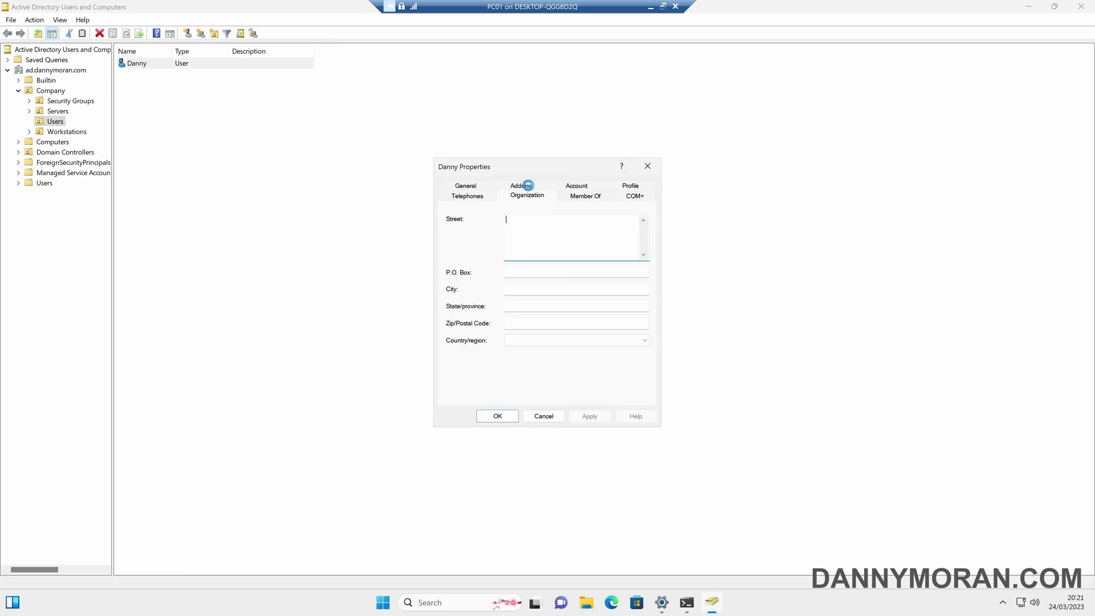
{"action": "left_click", "coordinate": [484, 197]}
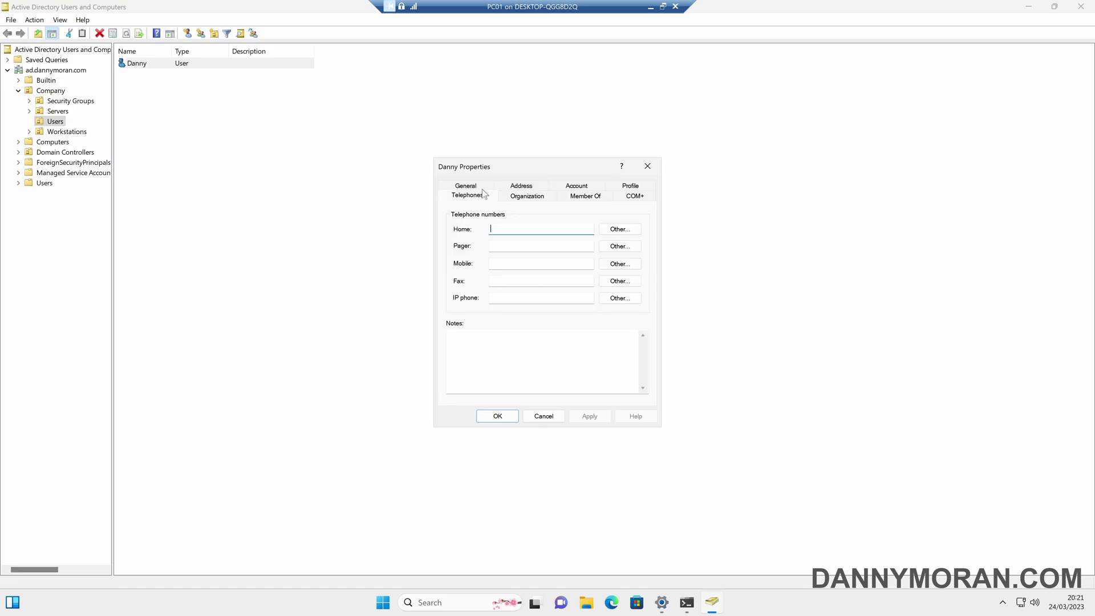
{"action": "left_click", "coordinate": [484, 188]}
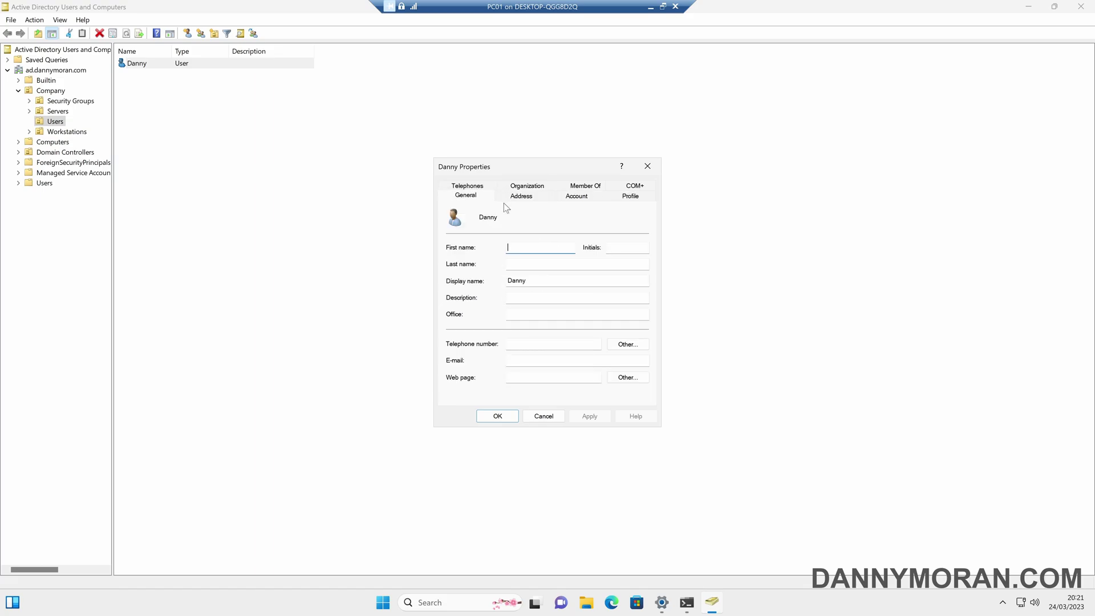
- Close the user properties window and deselect the user in the Company Users OU
{"action": "left_click", "coordinate": [639, 167]}
{"action": "left_click", "coordinate": [409, 196]}
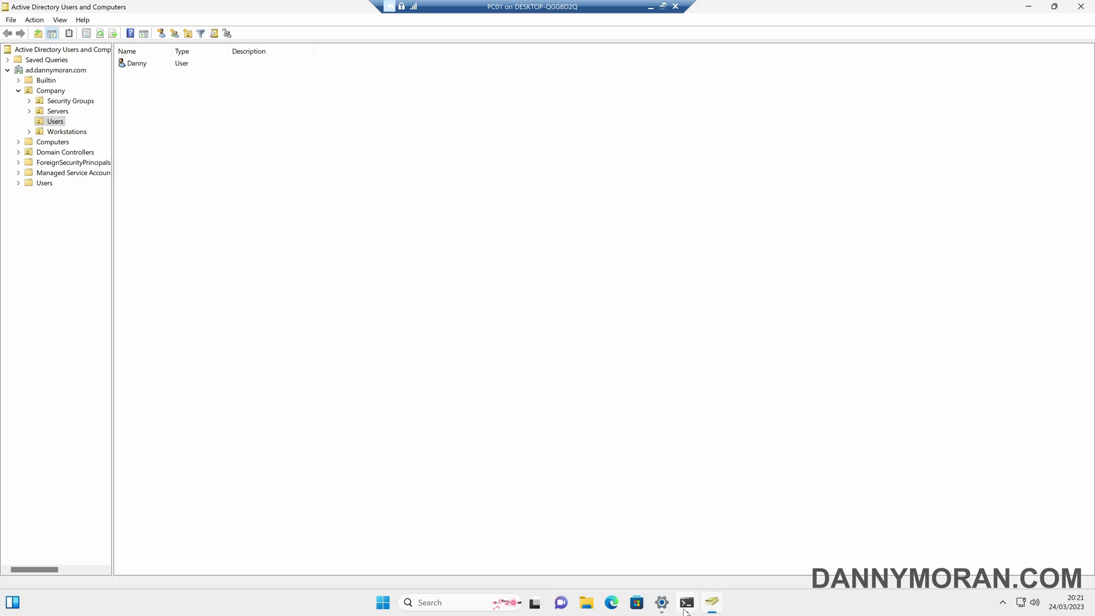
{"action": "mouse_move", "coordinate": [686, 610]}
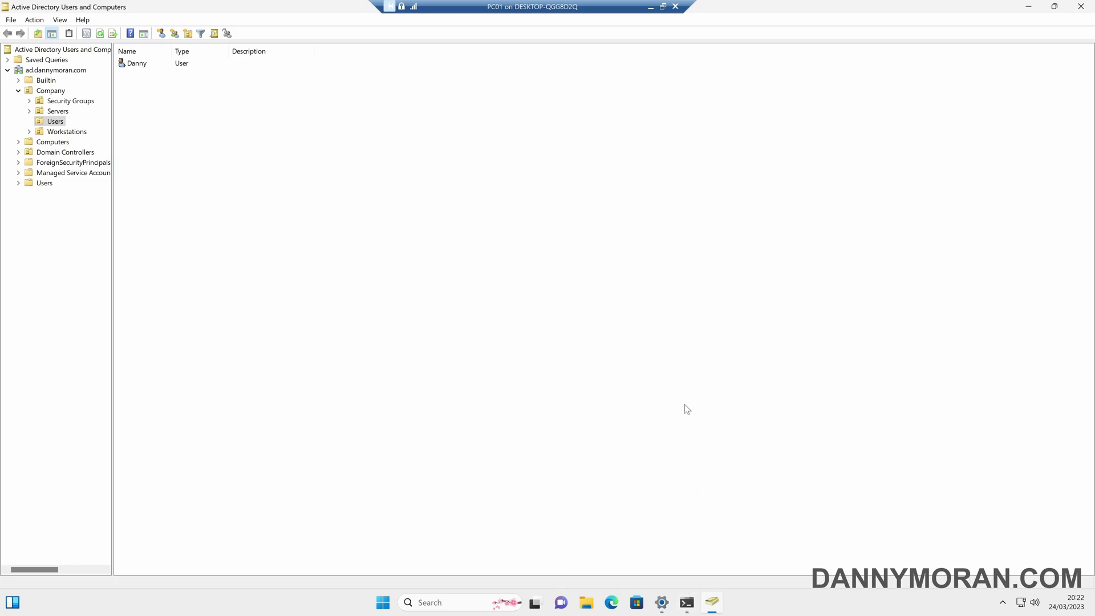